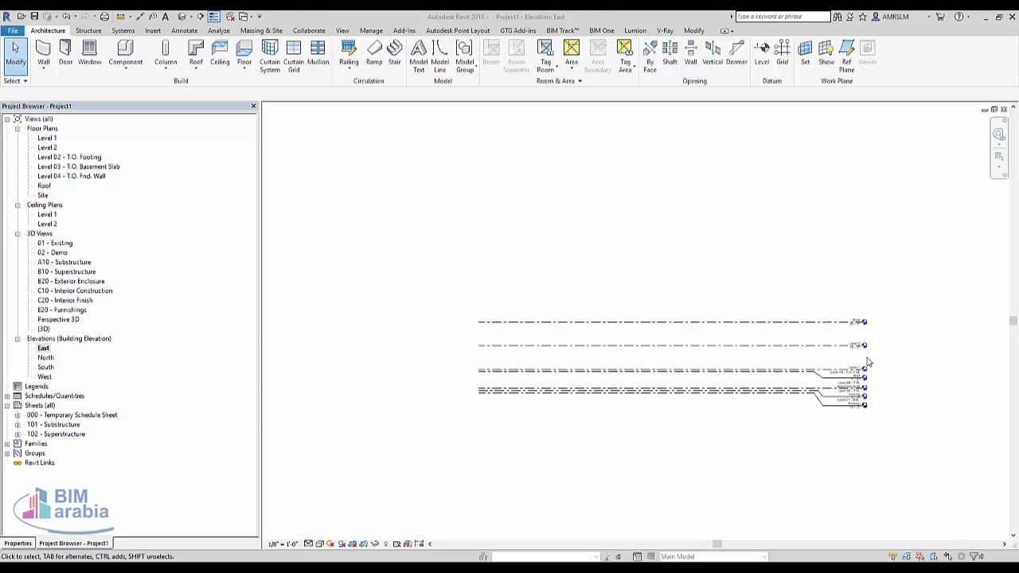
Zoom in on the level heads in the East elevation and select the Roof level.
{"action": "scroll", "coordinate": [869, 360], "scroll_direction": "up", "scroll_amount": 3}
{"action": "scroll", "coordinate": [791, 225], "scroll_direction": "up", "scroll_amount": 2}
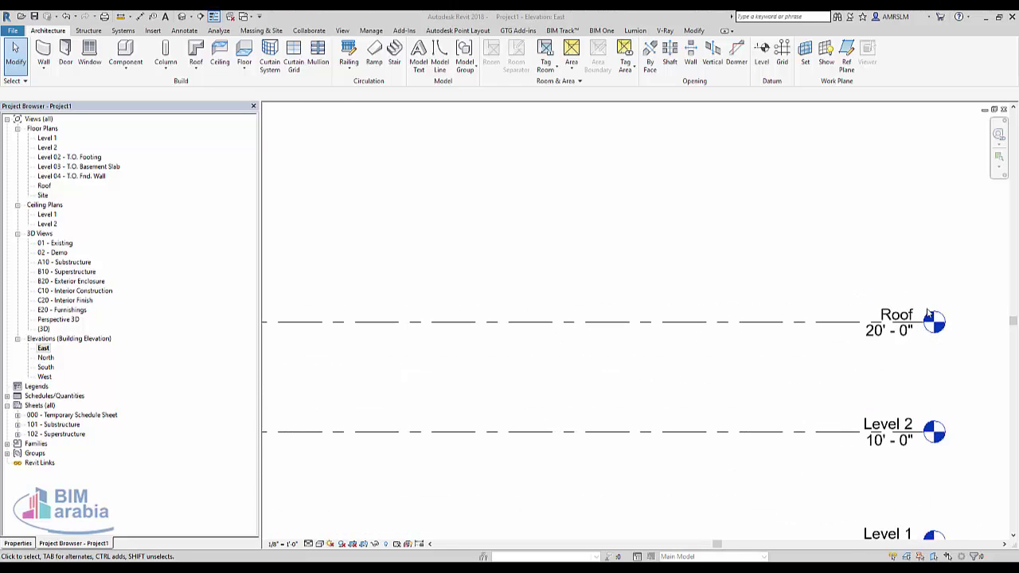
{"action": "left_click", "coordinate": [898, 325]}
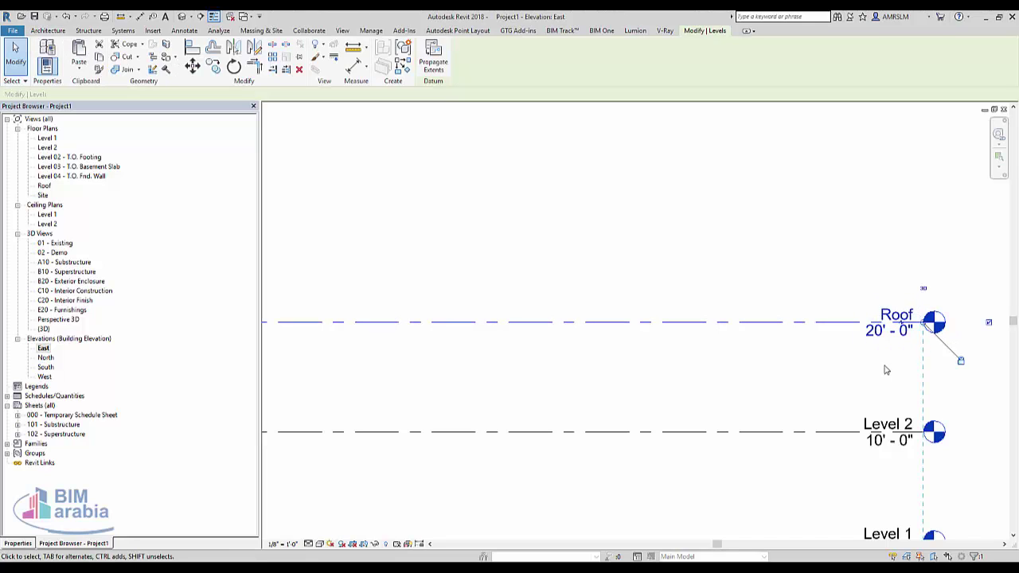
{"action": "left_click", "coordinate": [741, 290]}
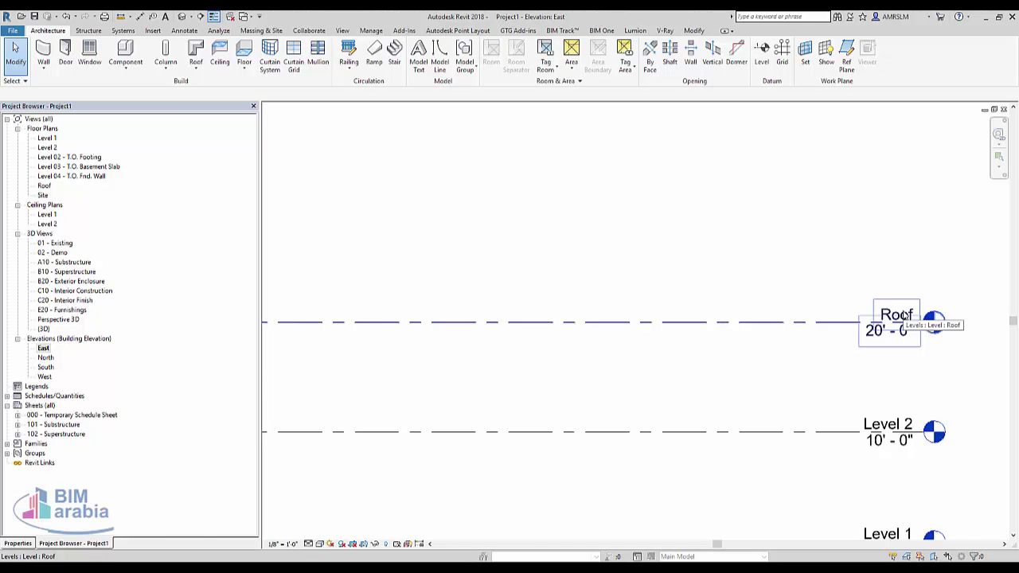
{"action": "left_click", "coordinate": [820, 322]}
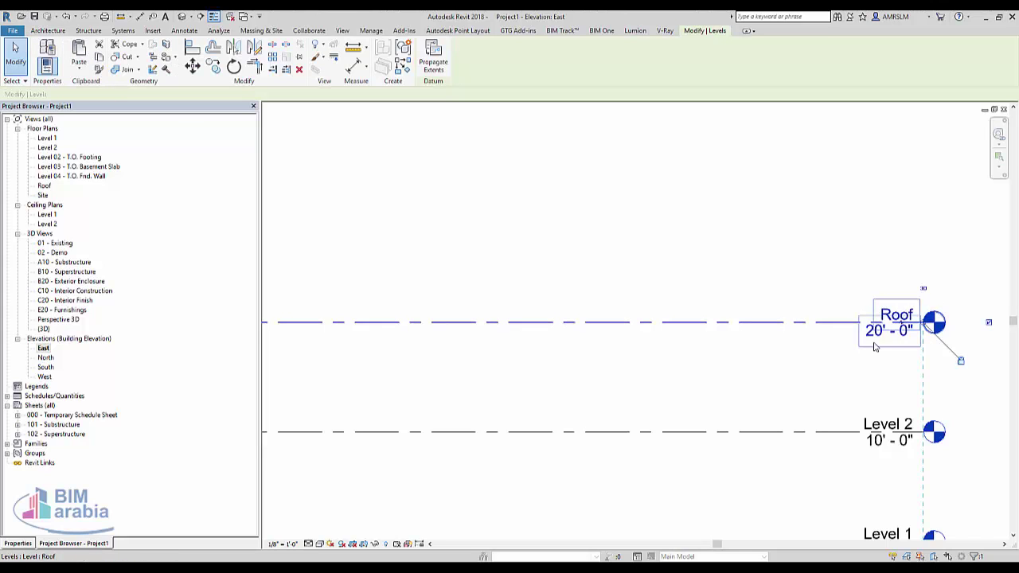
Confirm the Roof level's type uses the Level Head - Circle symbol, then cancel without changes.
{"action": "left_click", "coordinate": [19, 544]}
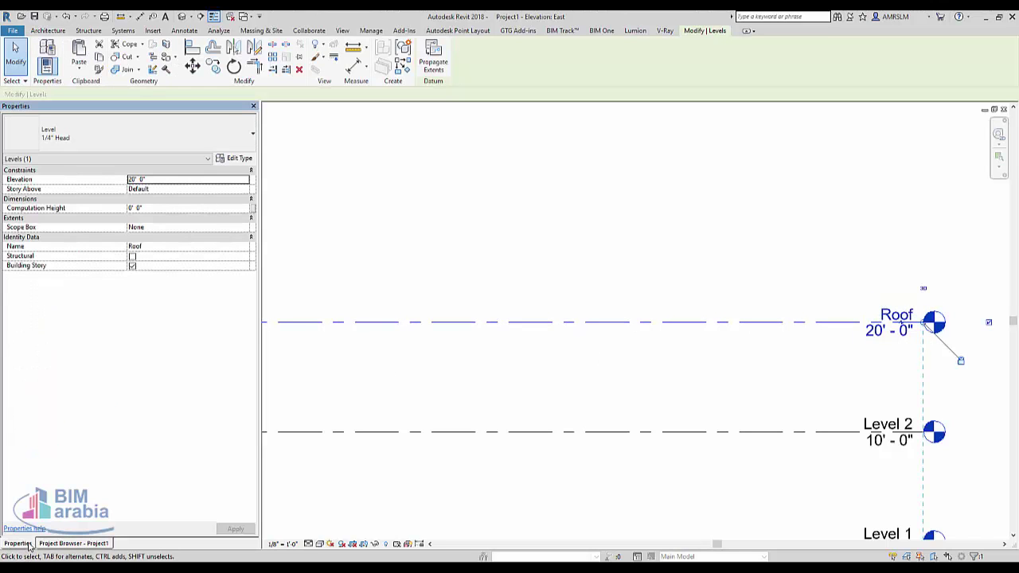
{"action": "left_click", "coordinate": [226, 162]}
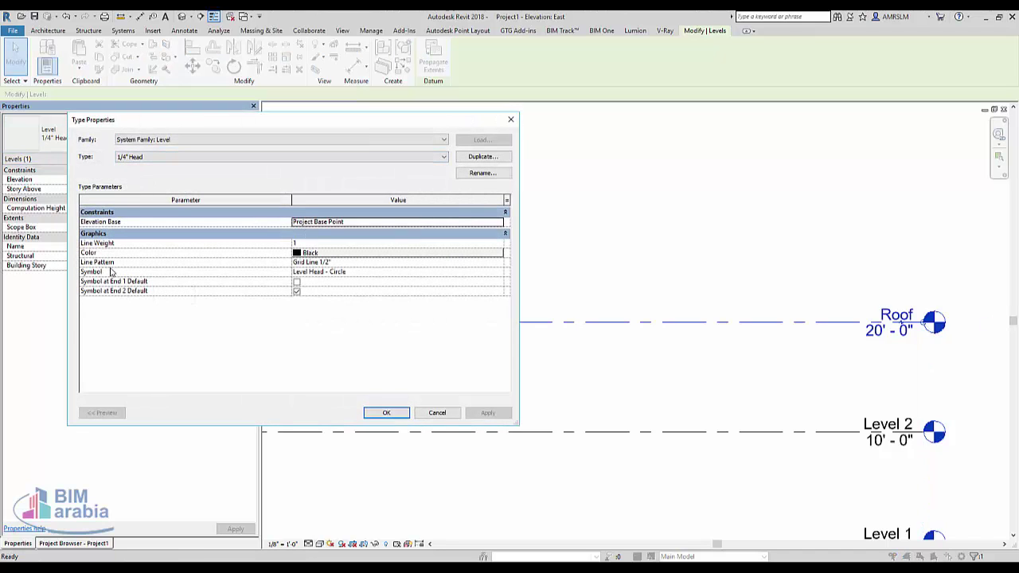
{"action": "left_click", "coordinate": [348, 274]}
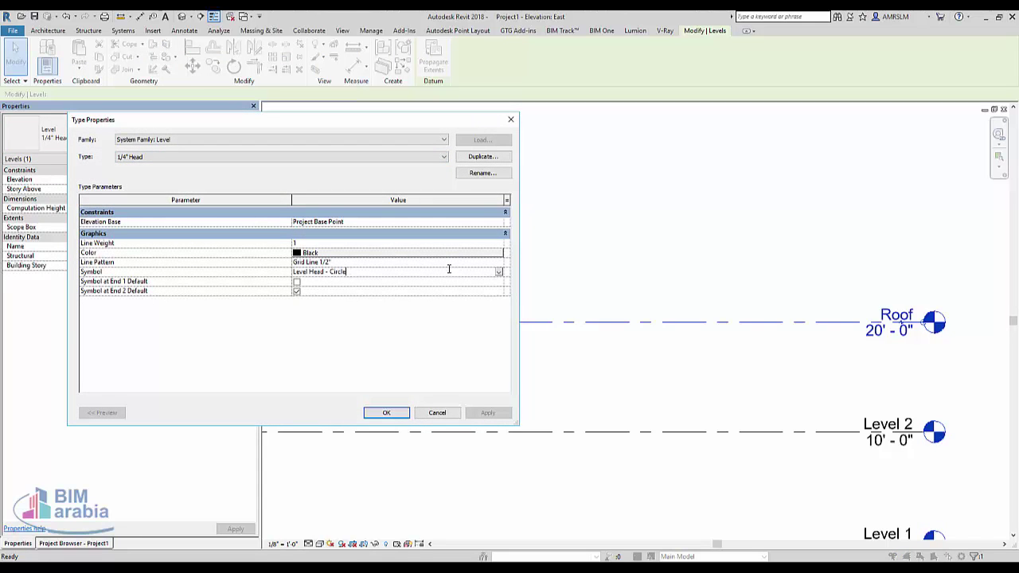
{"action": "left_click", "coordinate": [499, 272]}
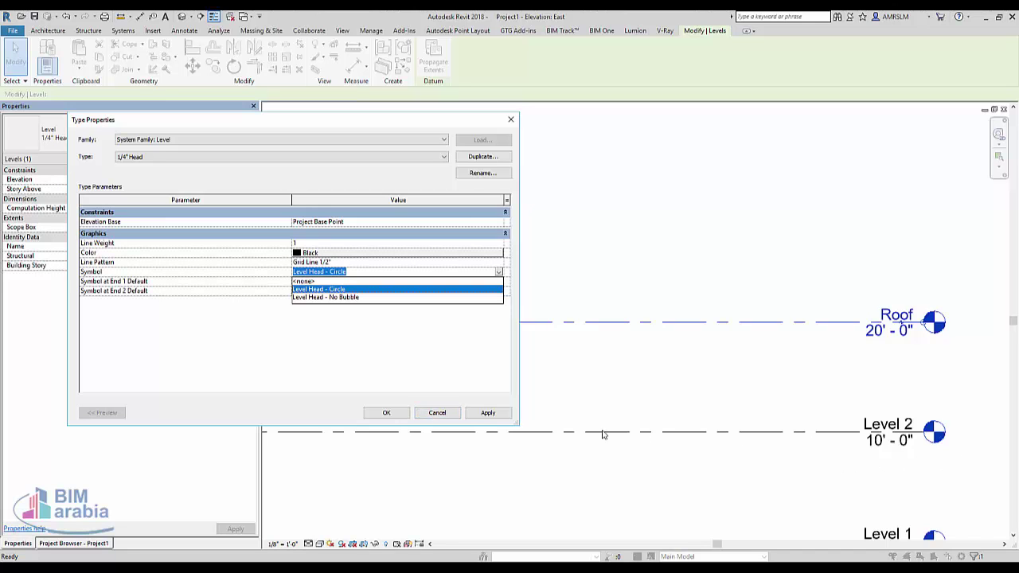
{"action": "left_click", "coordinate": [440, 417]}
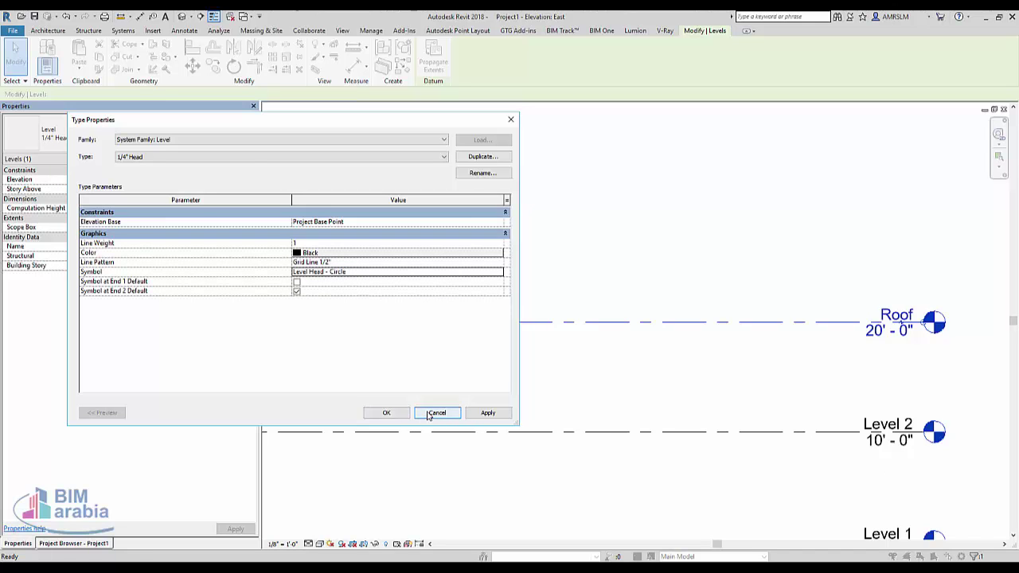
{"action": "left_click", "coordinate": [430, 416]}
{"action": "left_click", "coordinate": [91, 544]}
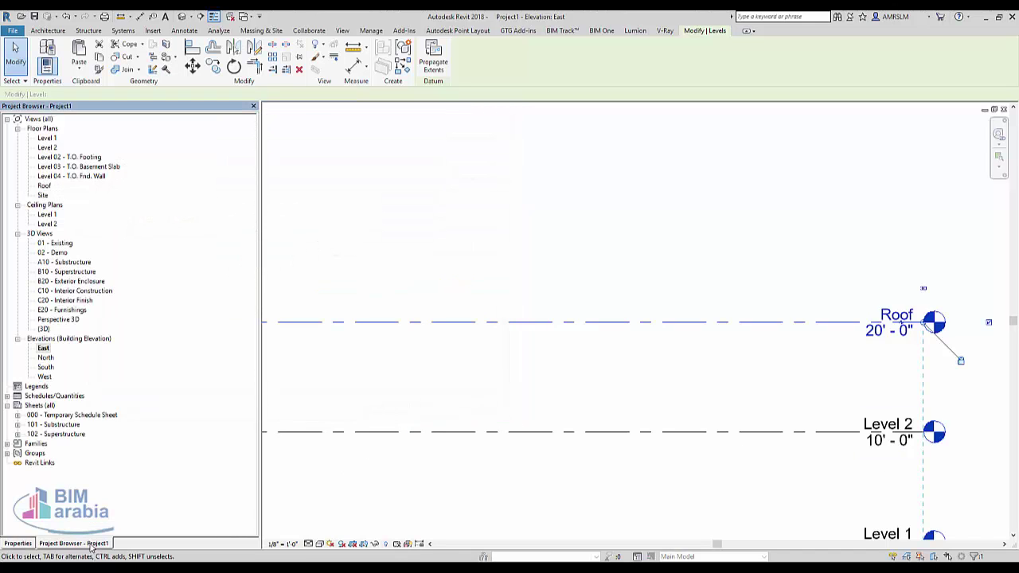
In the Project Browser, expand Families > Annotation Symbols and the Callout Head family.
{"action": "left_click", "coordinate": [881, 439]}
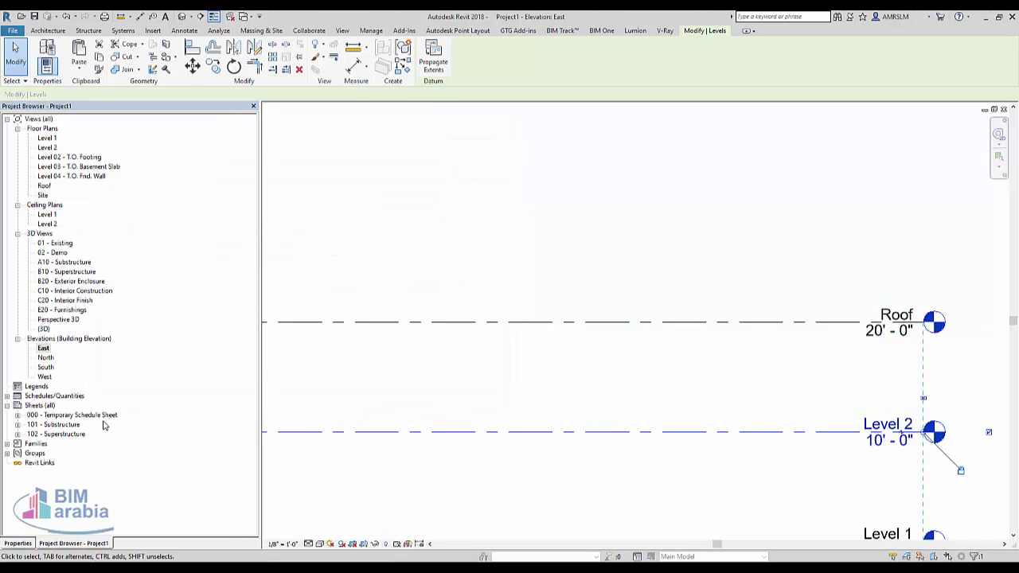
{"action": "double_click", "coordinate": [32, 443]}
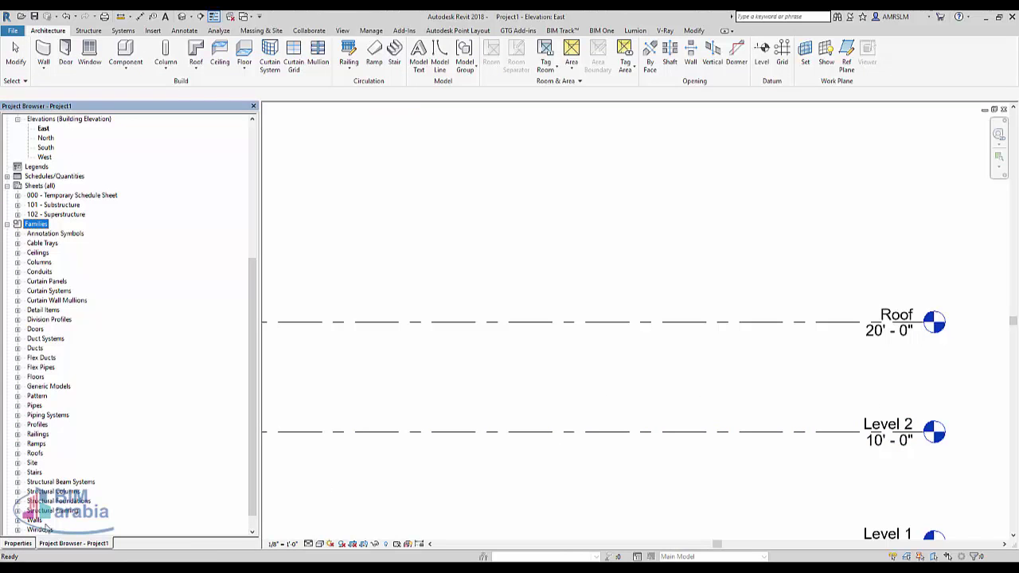
{"action": "left_click", "coordinate": [532, 439]}
{"action": "double_click", "coordinate": [67, 235]}
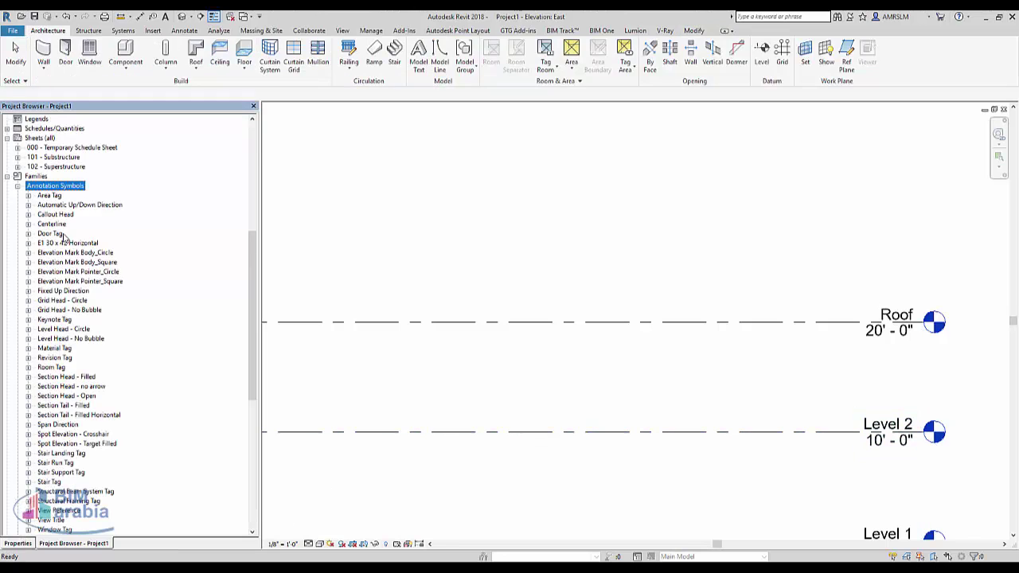
{"action": "double_click", "coordinate": [63, 215]}
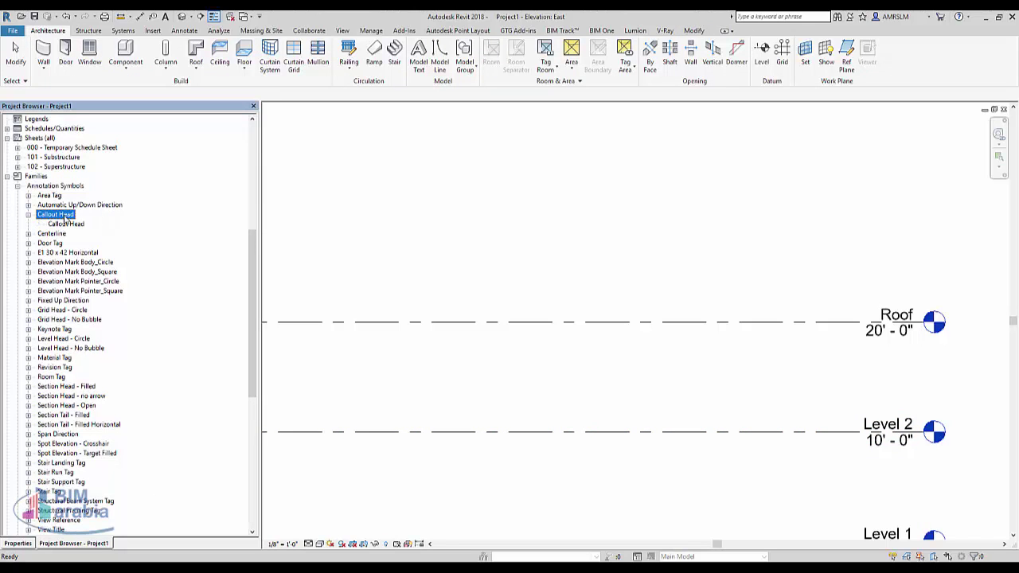
{"action": "left_click", "coordinate": [72, 226]}
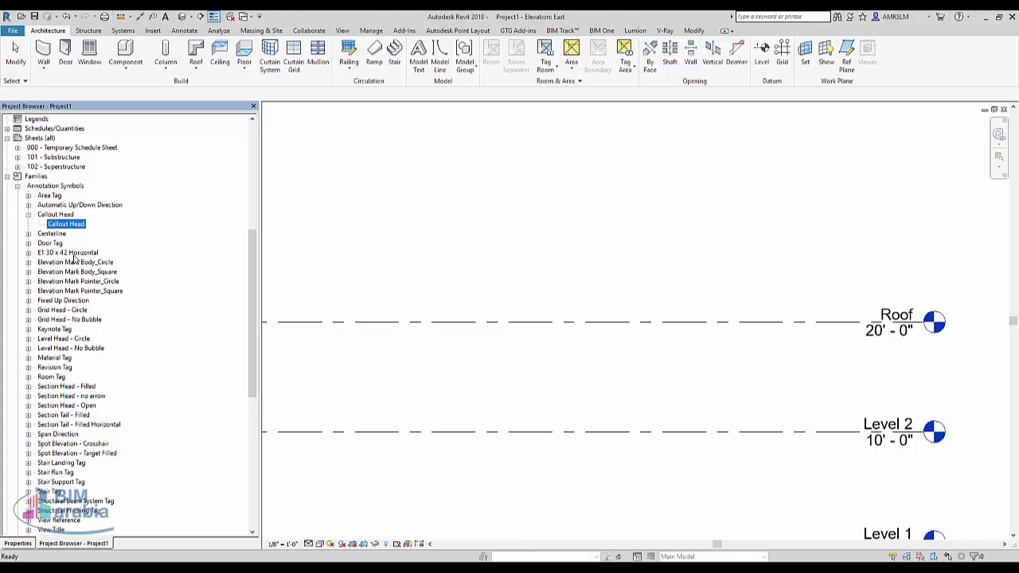
Check that Level 2's Story Level type uses Level Head - Circle, then cancel.
{"action": "left_click", "coordinate": [395, 430]}
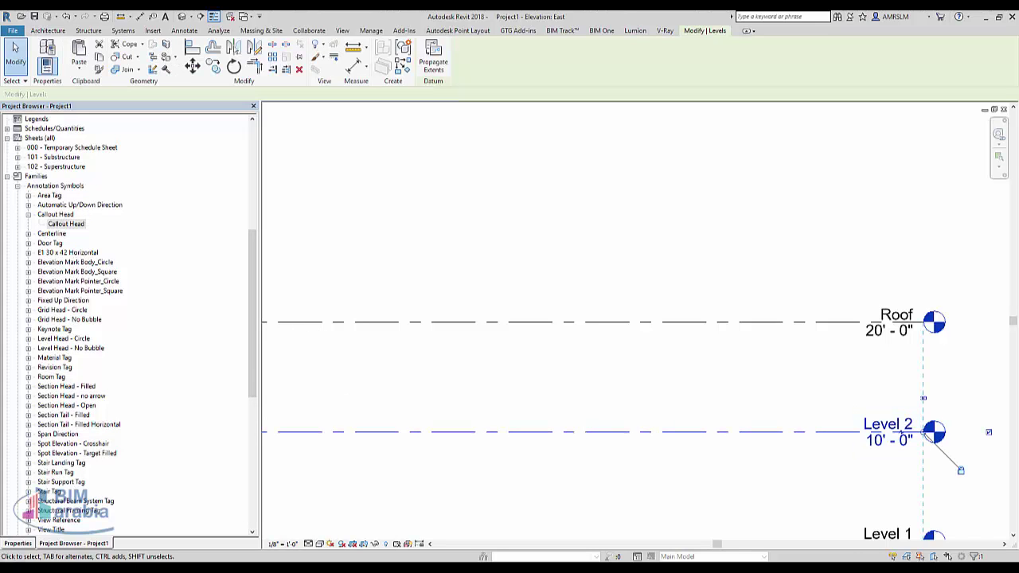
{"action": "left_click", "coordinate": [17, 542]}
{"action": "left_click", "coordinate": [238, 158]}
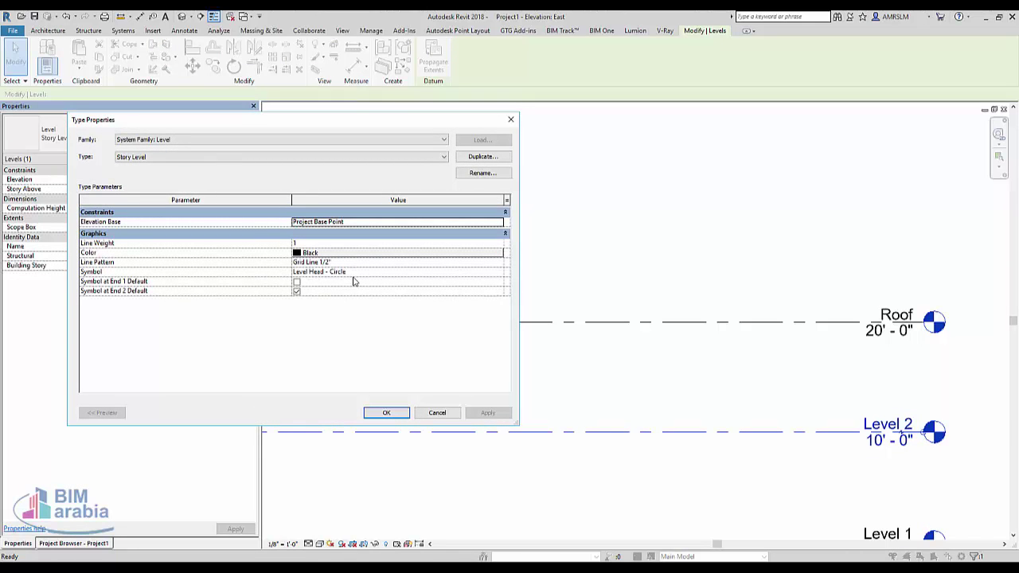
{"action": "left_click", "coordinate": [358, 272]}
{"action": "left_click", "coordinate": [437, 413]}
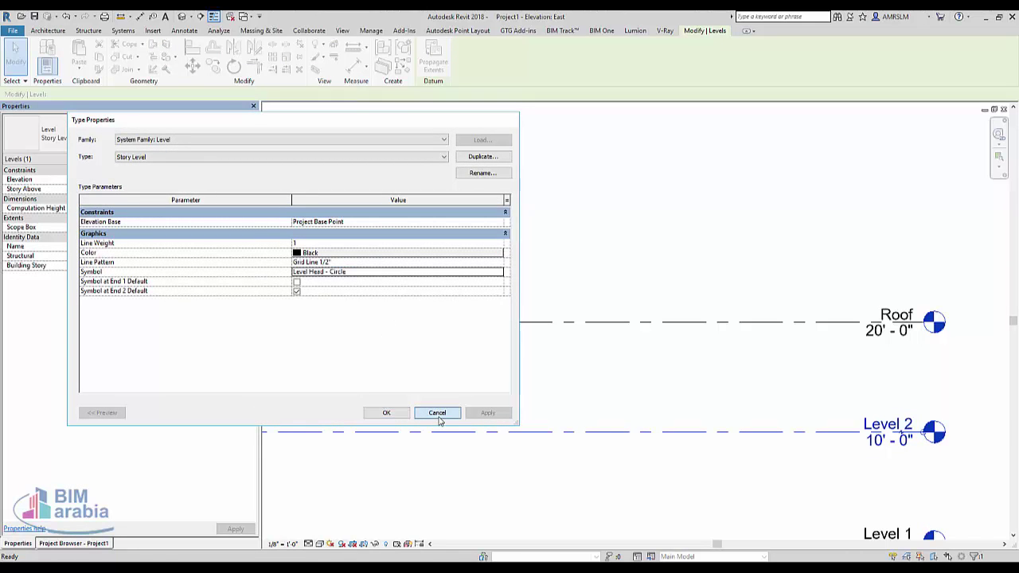
{"action": "left_click", "coordinate": [73, 543]}
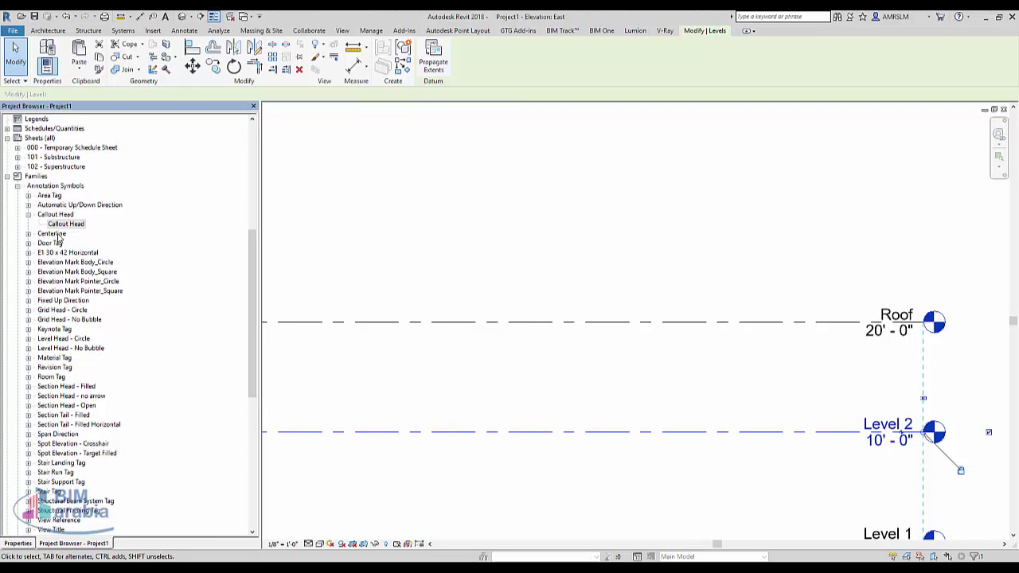
Expand the Level Head - Circle and Level Head - No Bubble families to show their types.
{"action": "left_click", "coordinate": [67, 207]}
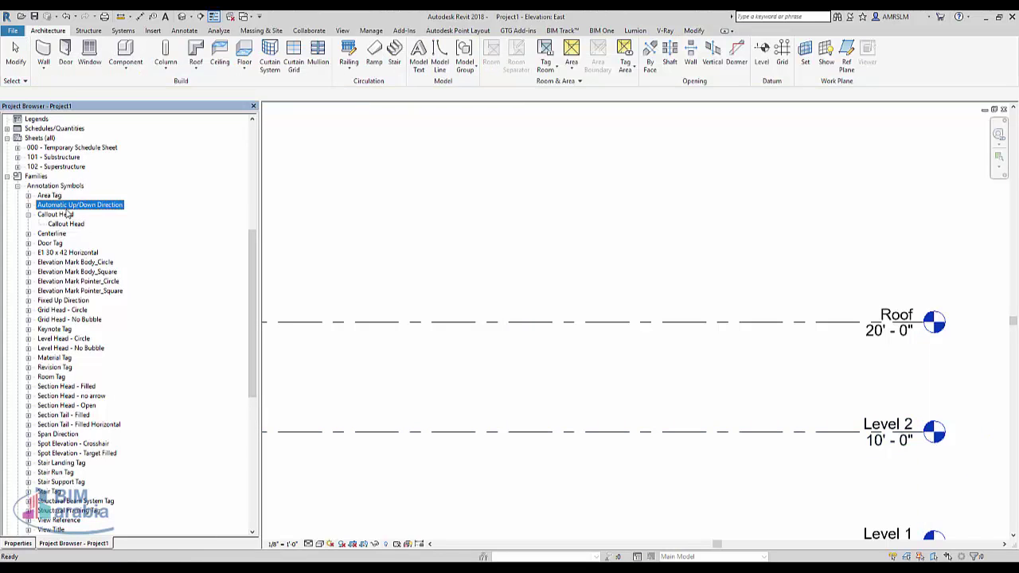
{"action": "left_click", "coordinate": [60, 340]}
{"action": "double_click", "coordinate": [72, 341]}
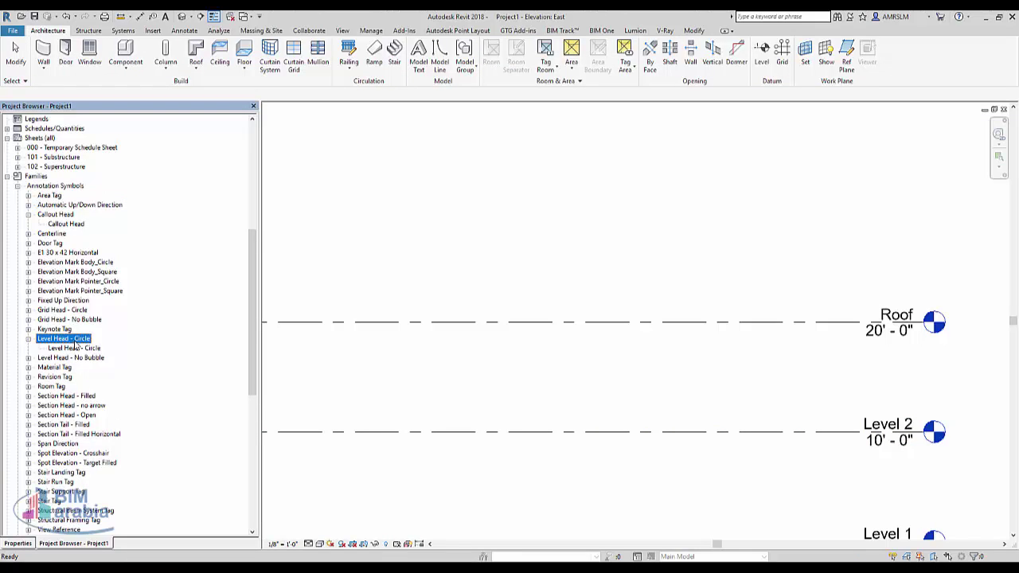
{"action": "double_click", "coordinate": [92, 358]}
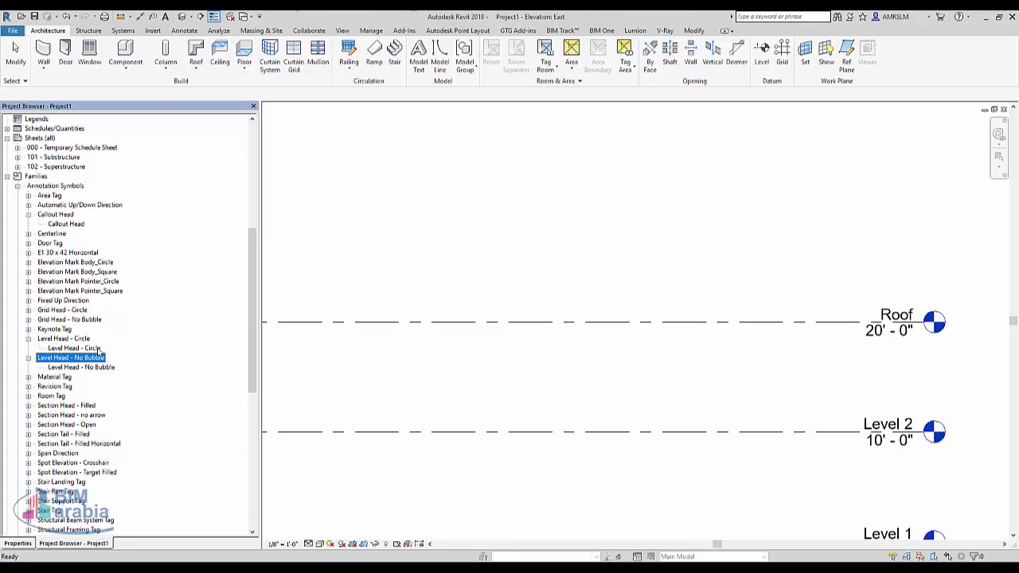
{"action": "left_click", "coordinate": [96, 370]}
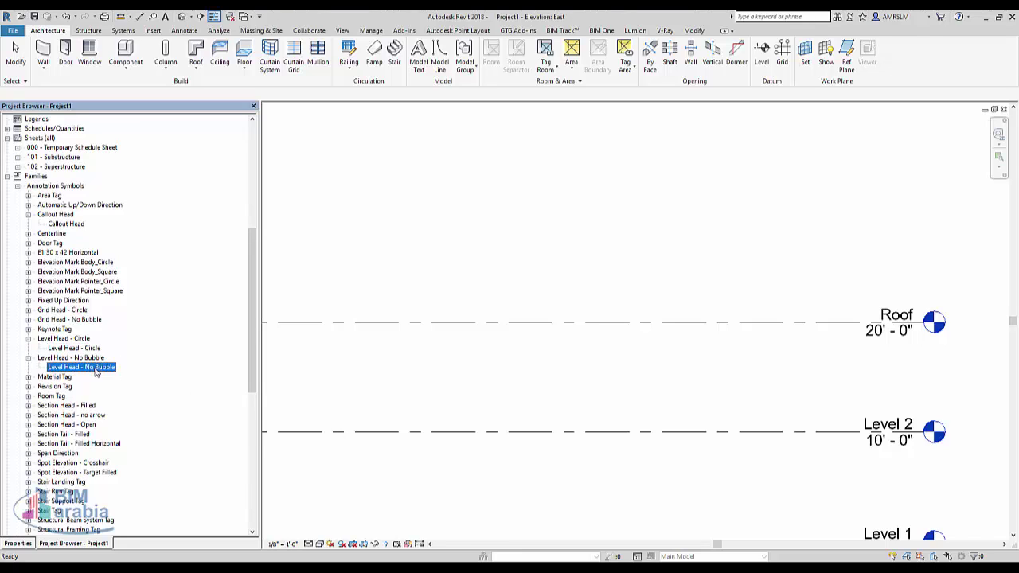
Review the symbol choices for Level 2's Story Level type and close without changes.
{"action": "left_click", "coordinate": [292, 432]}
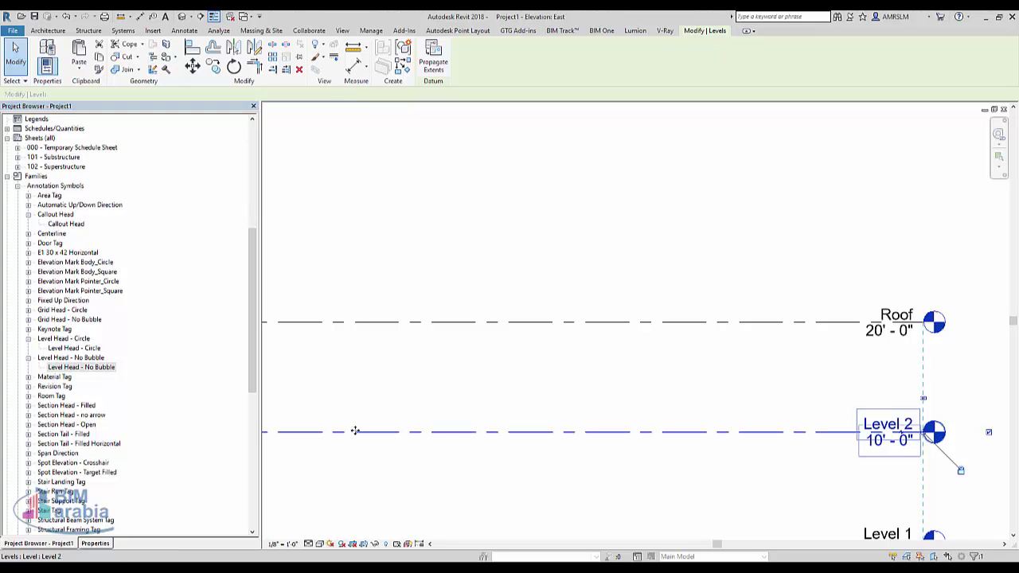
{"action": "left_click", "coordinate": [95, 543]}
{"action": "left_click", "coordinate": [231, 157]}
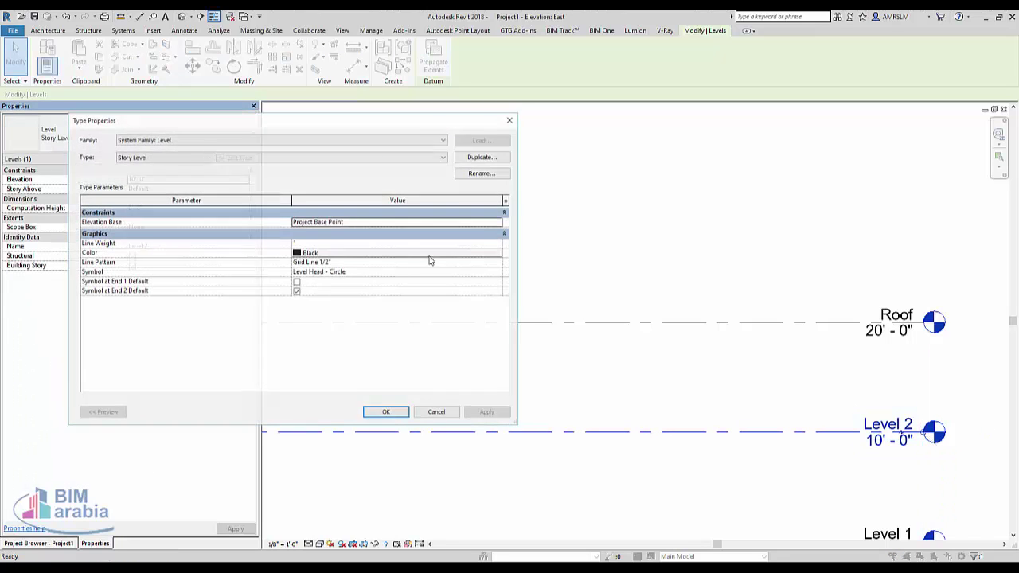
{"action": "left_click", "coordinate": [497, 273]}
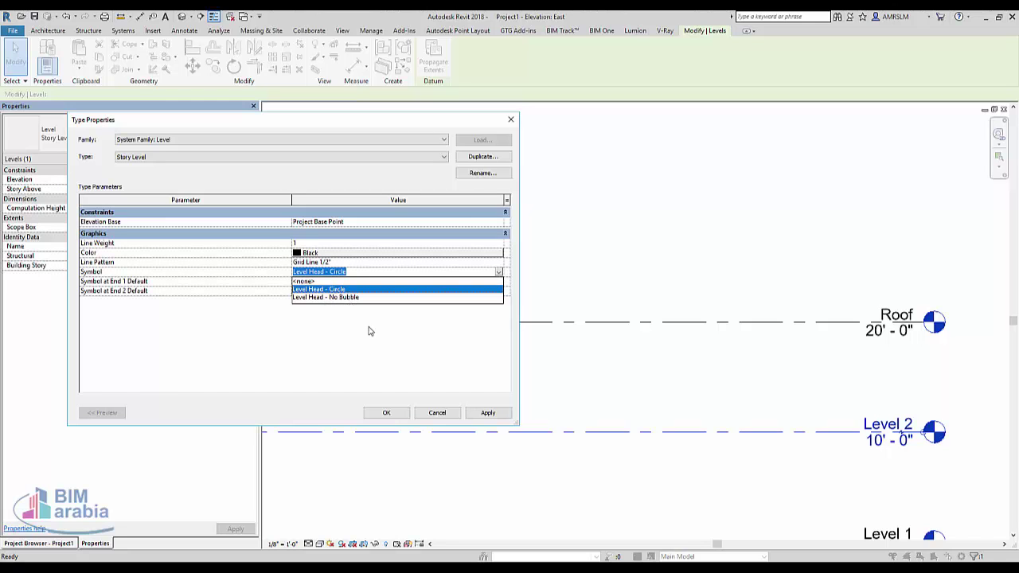
{"action": "left_click", "coordinate": [434, 413]}
{"action": "left_click", "coordinate": [433, 413]}
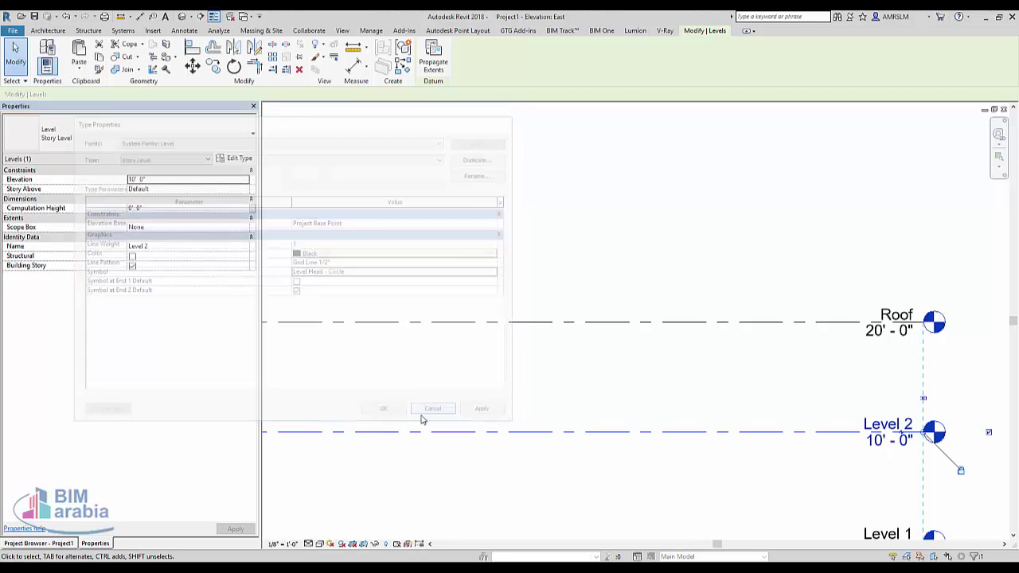
{"action": "left_click", "coordinate": [77, 543]}
Open the Level Head - Circle family for editing from its right-click menu.
{"action": "left_click", "coordinate": [57, 351]}
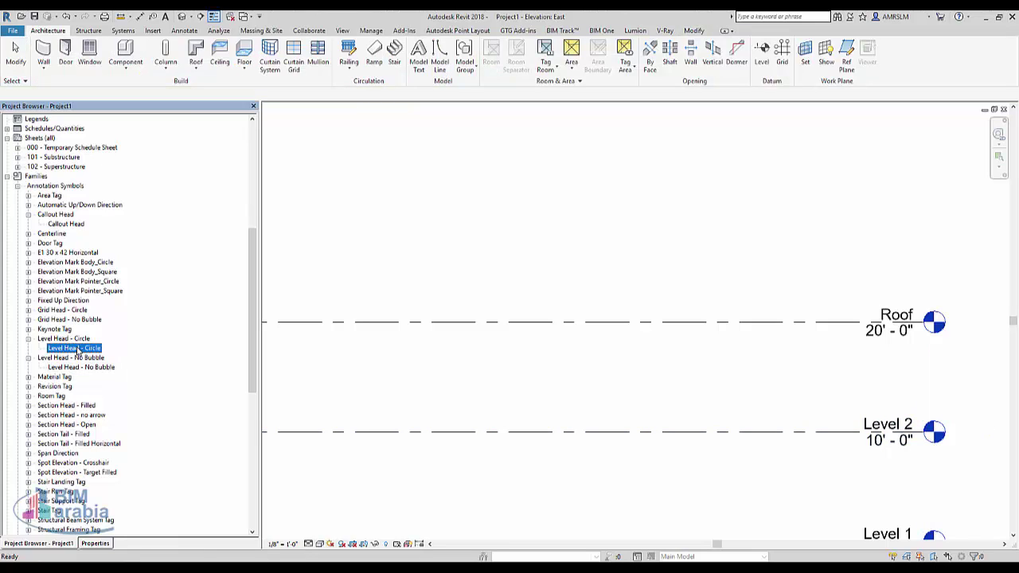
{"action": "right_click", "coordinate": [77, 350]}
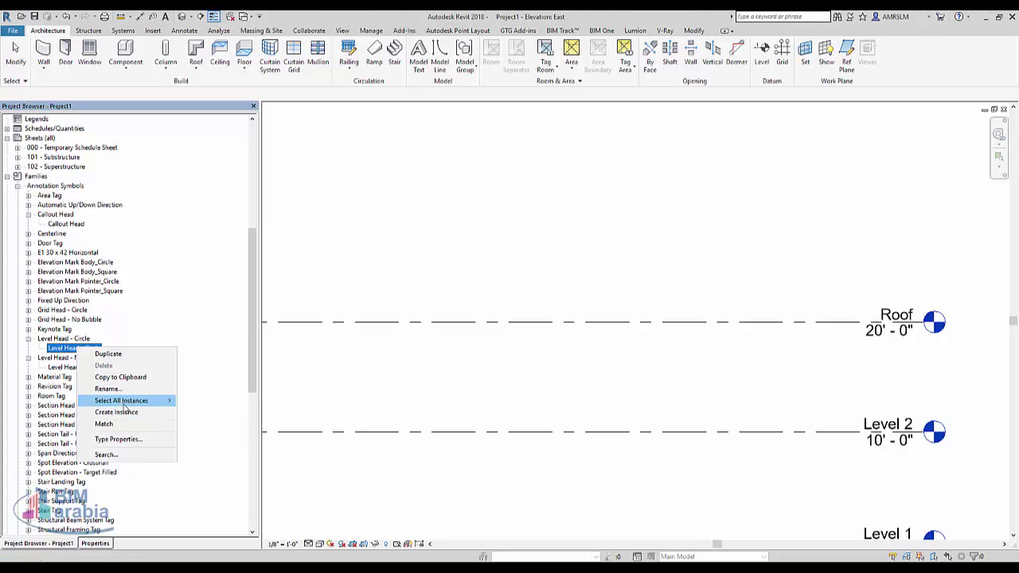
{"action": "right_click", "coordinate": [80, 340]}
{"action": "left_click", "coordinate": [118, 389]}
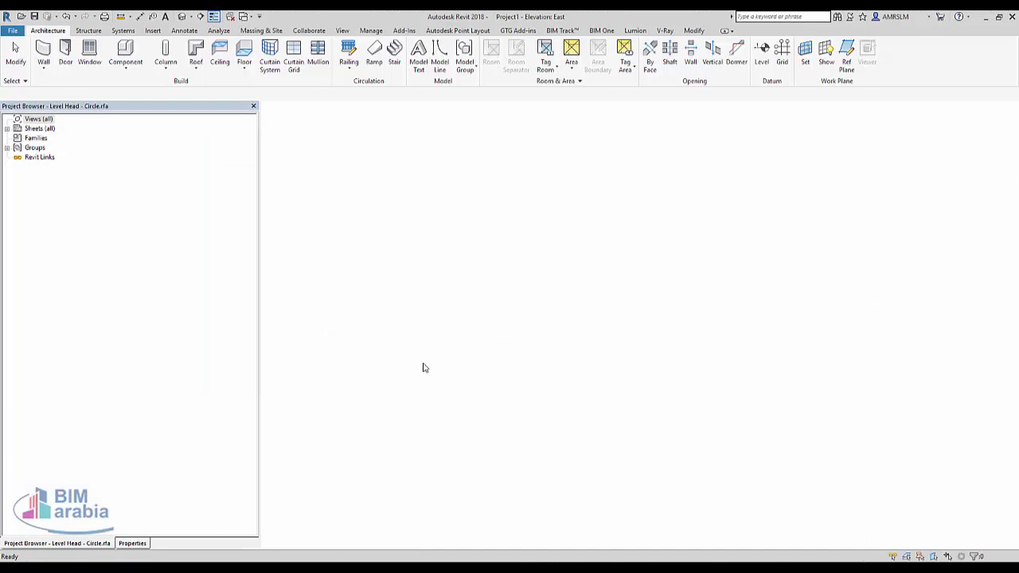
Edit the Name label's parameters, enter prefix 'Lv', and begin adding a new parameter.
{"action": "left_click", "coordinate": [820, 311]}
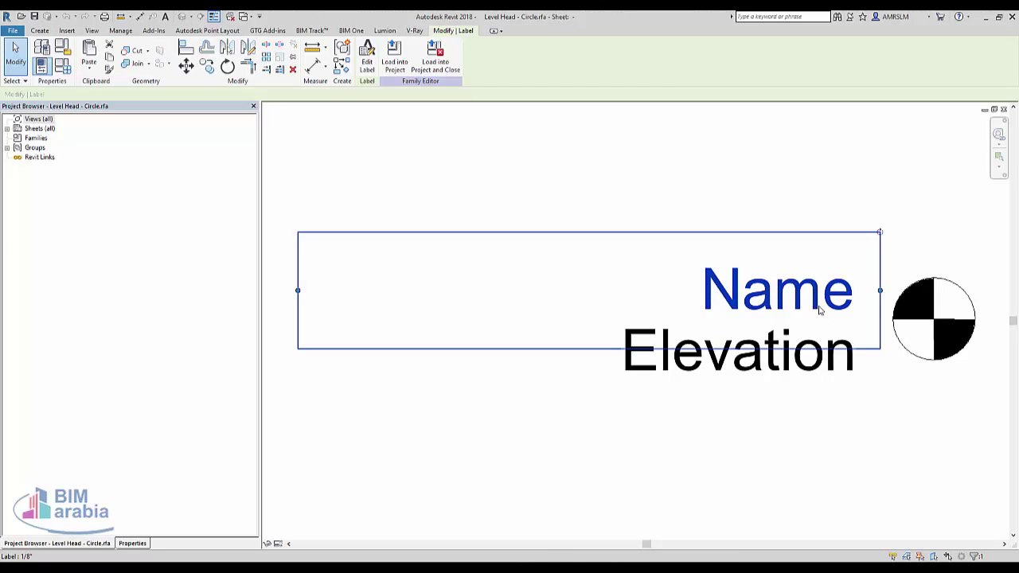
{"action": "left_click", "coordinate": [132, 544]}
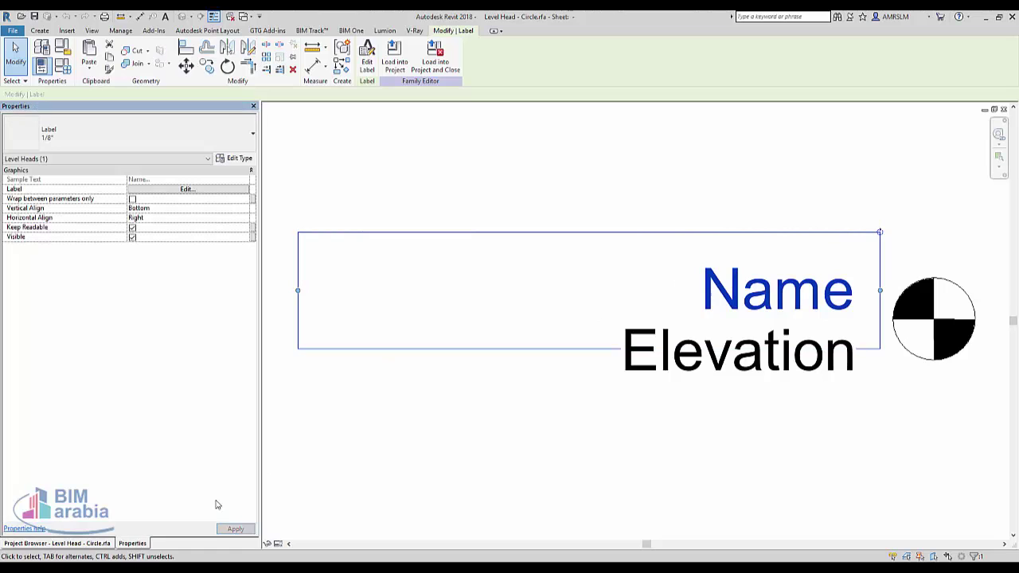
{"action": "left_click", "coordinate": [186, 189]}
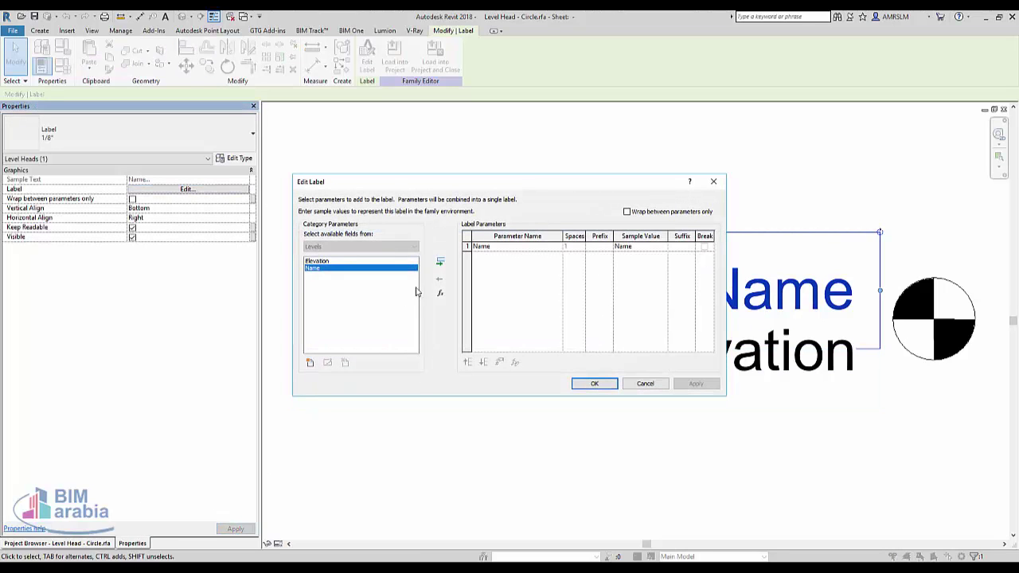
{"action": "left_click", "coordinate": [603, 248]}
{"action": "type", "text": "Lv"}
{"action": "left_click", "coordinate": [310, 362]}
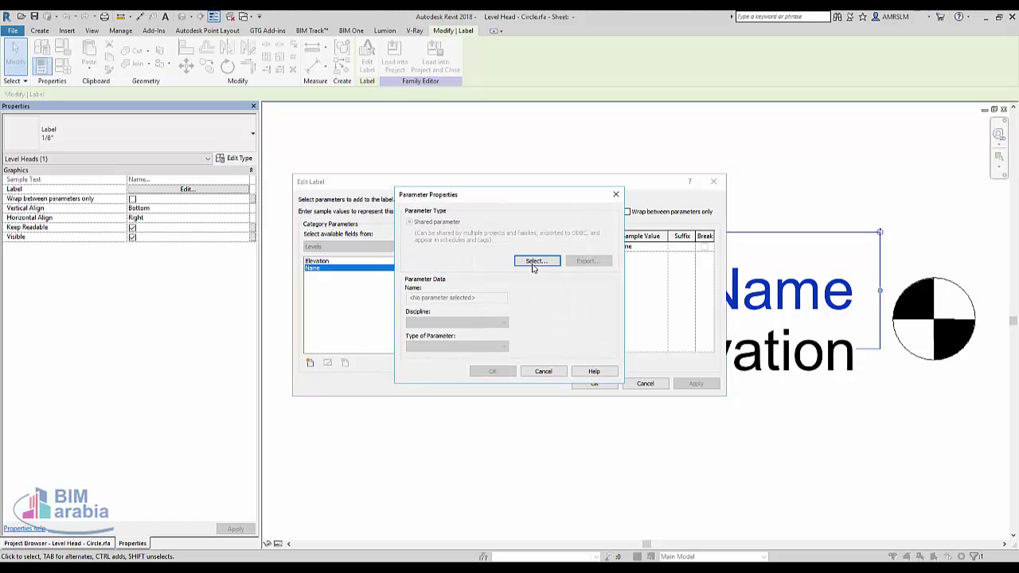
Choose F.F.L. from the shared parameters file as the new label parameter.
{"action": "left_click", "coordinate": [536, 261]}
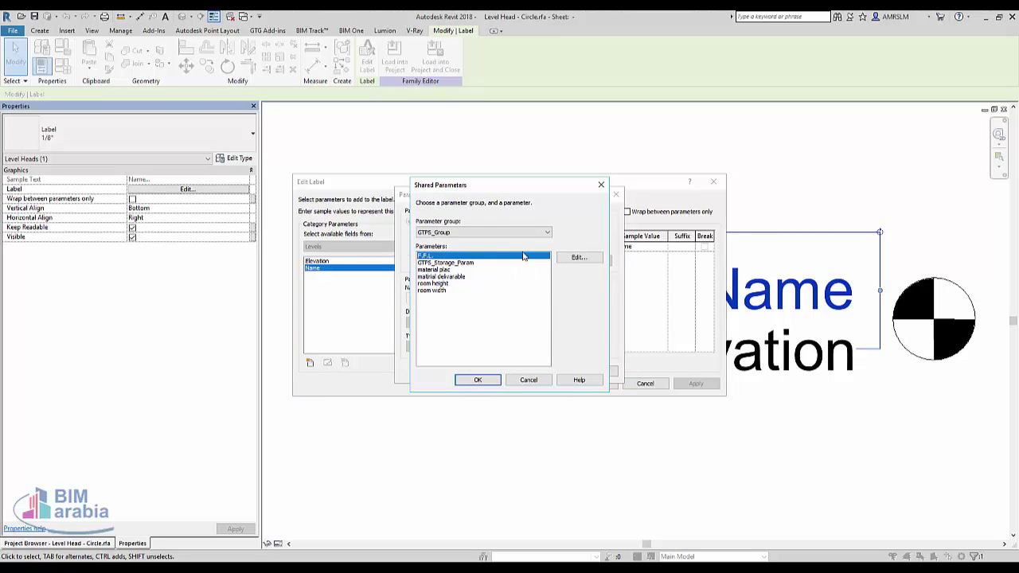
{"action": "left_click", "coordinate": [580, 259]}
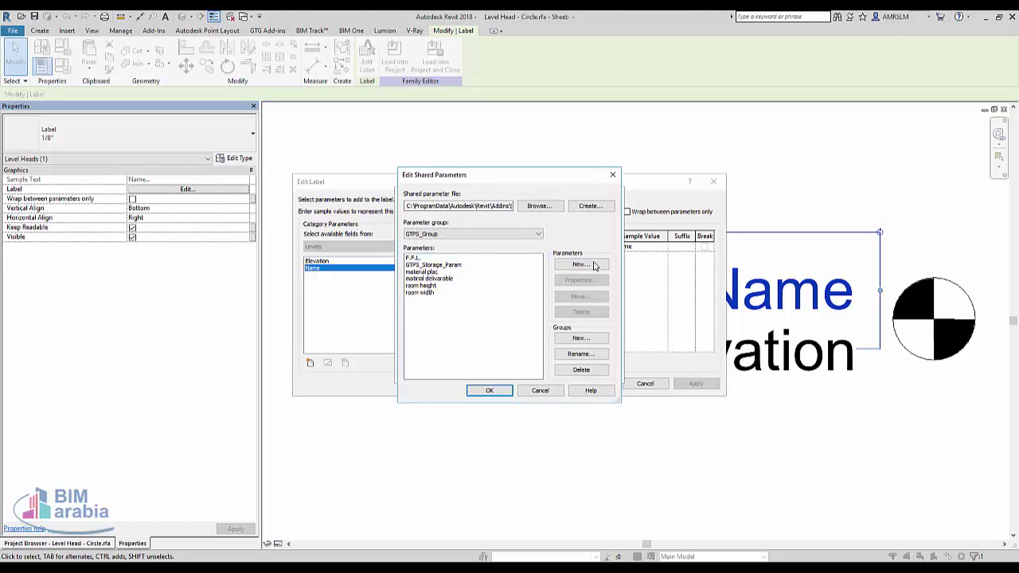
{"action": "left_click", "coordinate": [593, 266]}
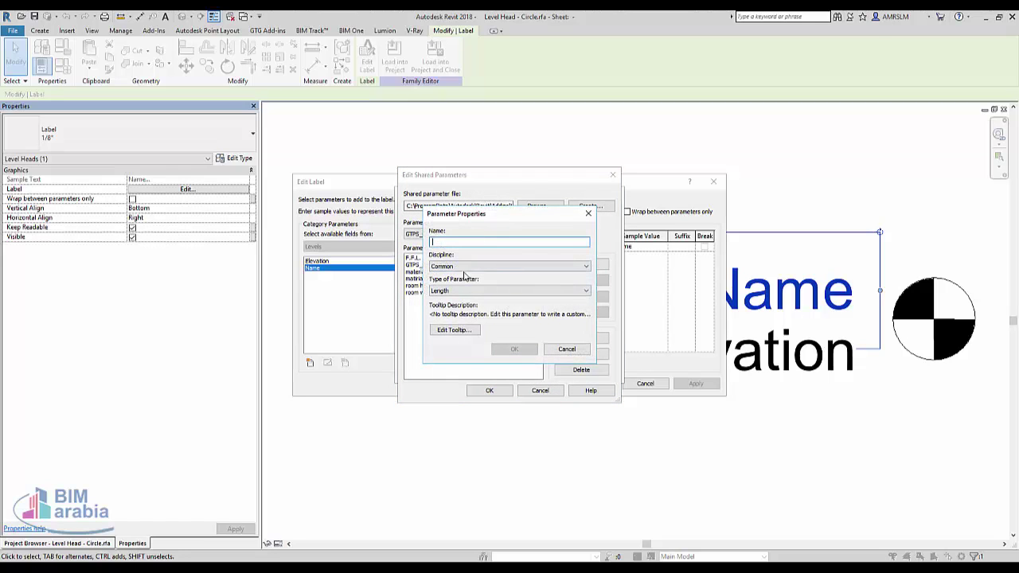
{"action": "left_click", "coordinate": [451, 293]}
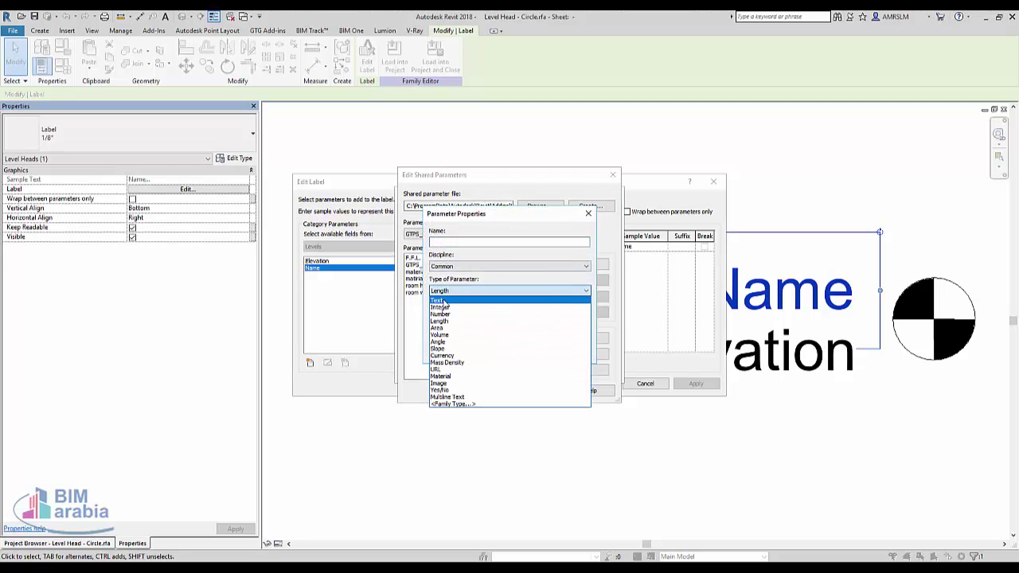
{"action": "left_click", "coordinate": [534, 255]}
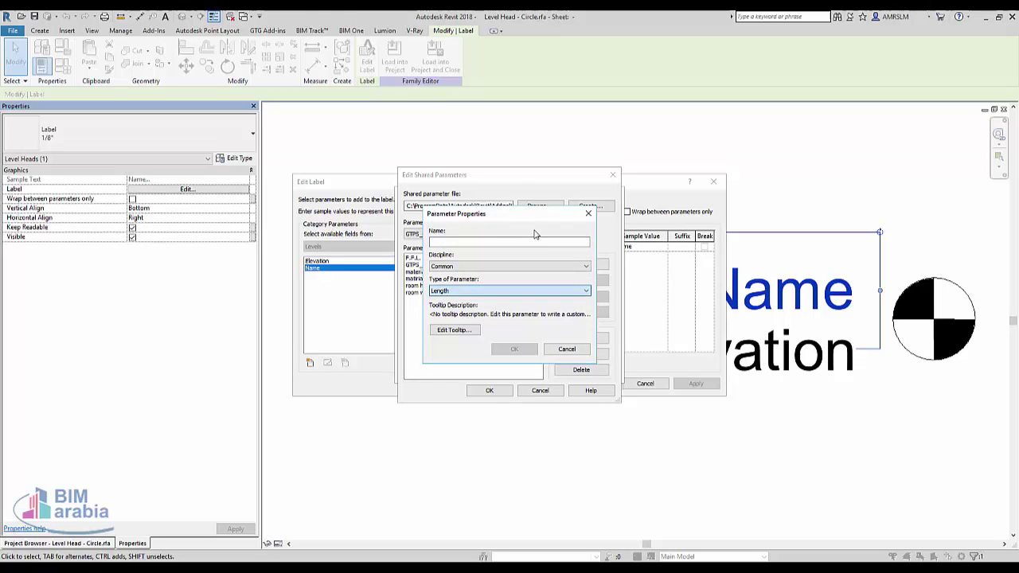
{"action": "left_click", "coordinate": [588, 213]}
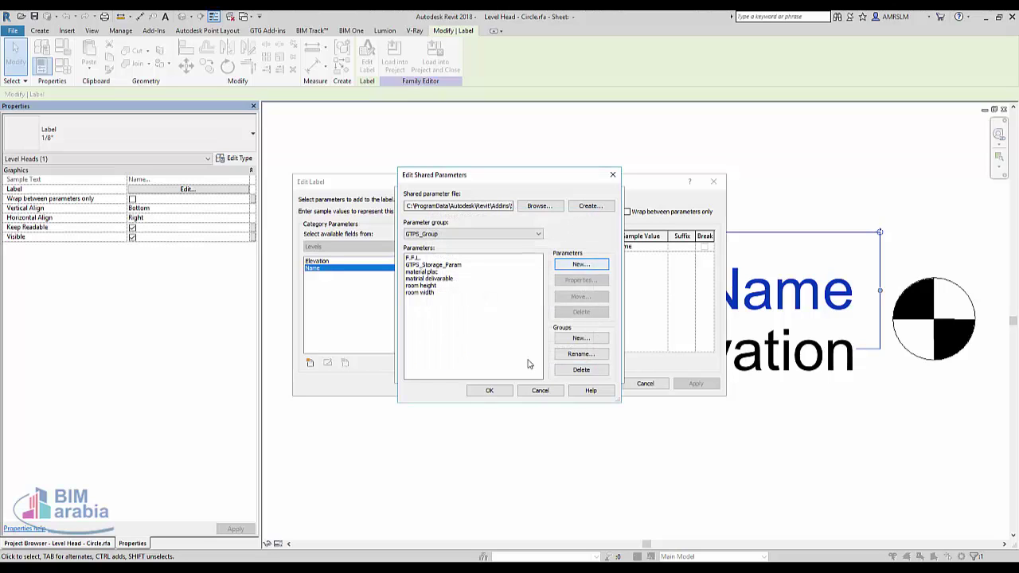
{"action": "left_click", "coordinate": [530, 391]}
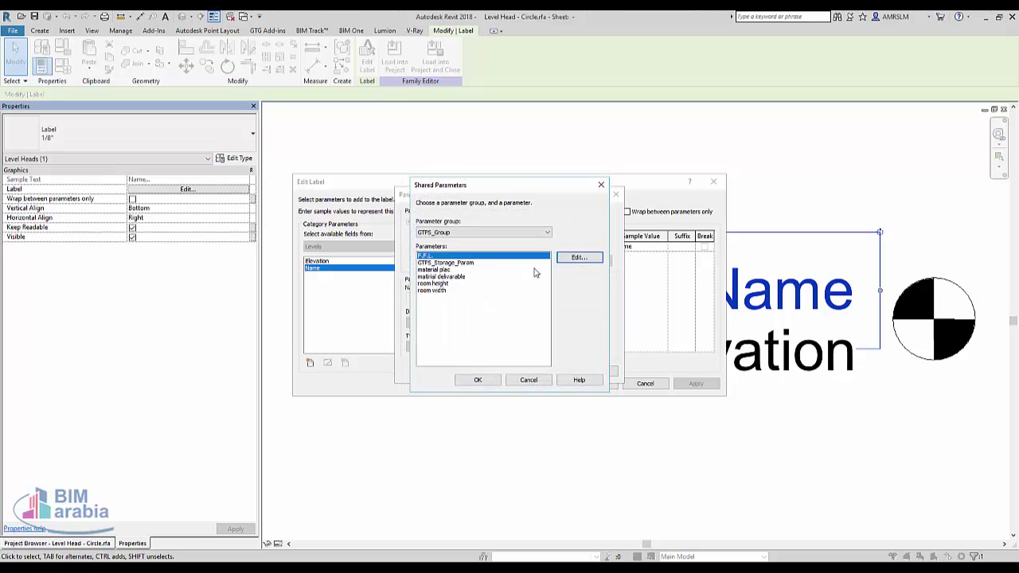
{"action": "left_click", "coordinate": [480, 380]}
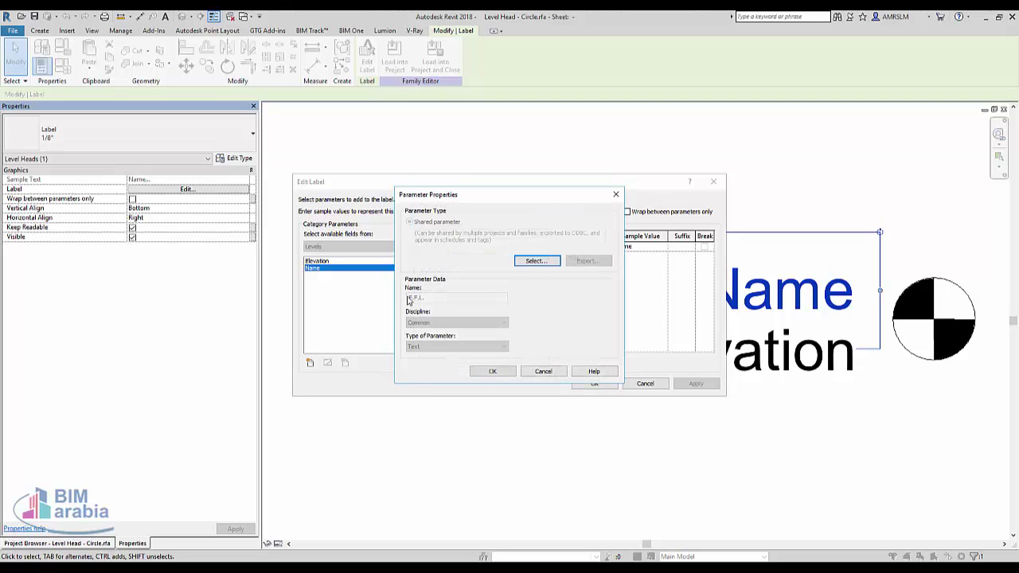
Add F.F.L. to the label ahead of Name and confirm the label changes.
{"action": "left_click", "coordinate": [489, 372]}
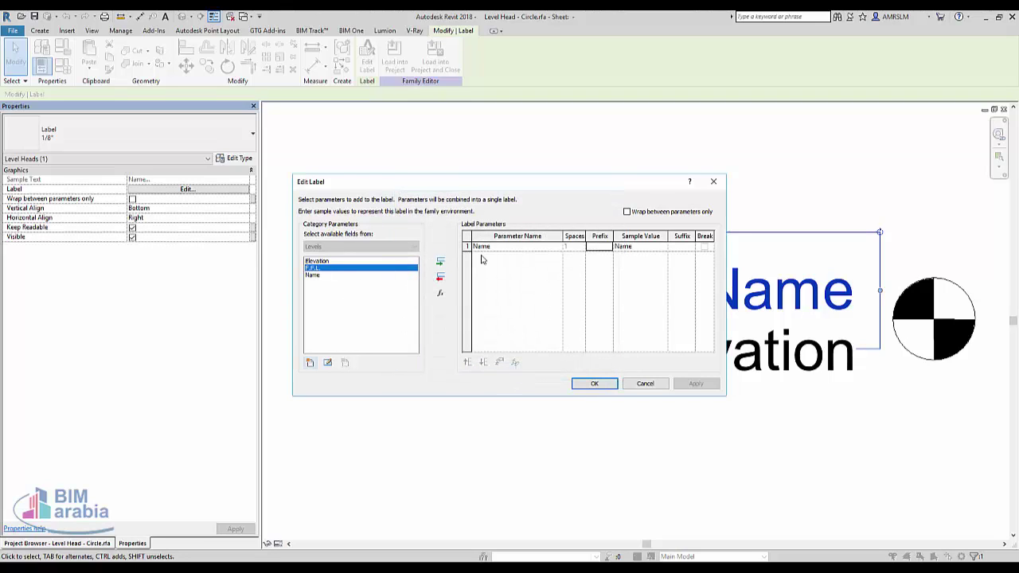
{"action": "left_click", "coordinate": [440, 262]}
{"action": "left_click", "coordinate": [467, 362]}
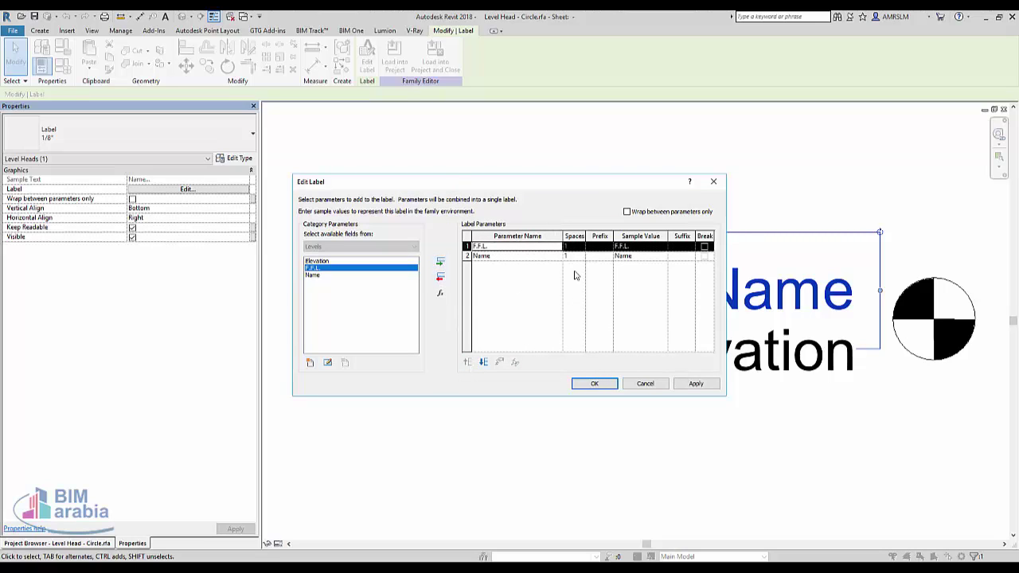
{"action": "left_click", "coordinate": [594, 383]}
{"action": "left_click", "coordinate": [319, 292]}
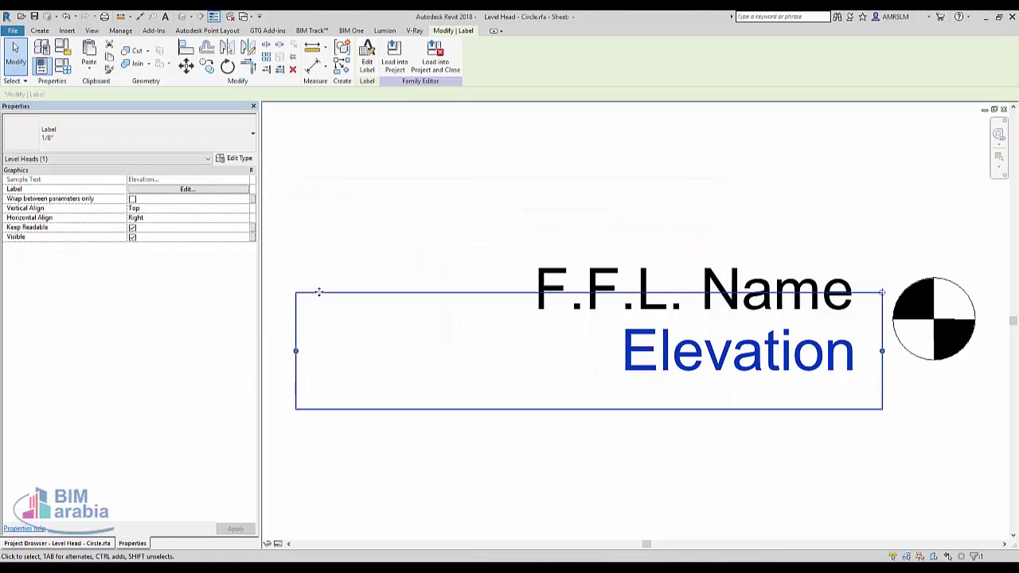
From the Elevation label's editor, create a new shared Text parameter named 's'.
{"action": "left_click", "coordinate": [208, 192]}
{"action": "left_click", "coordinate": [206, 191]}
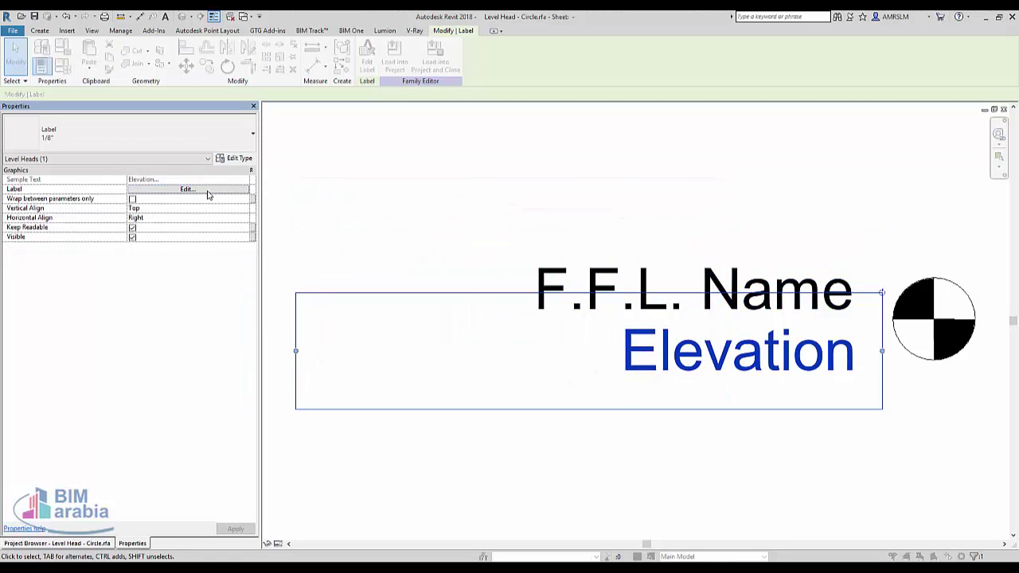
{"action": "left_click", "coordinate": [310, 363]}
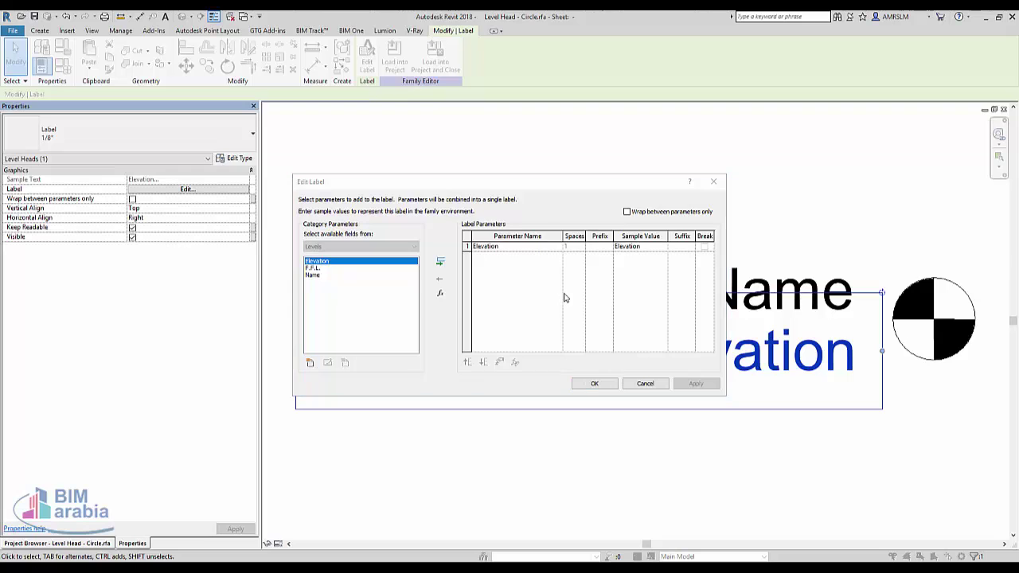
{"action": "left_click", "coordinate": [554, 267]}
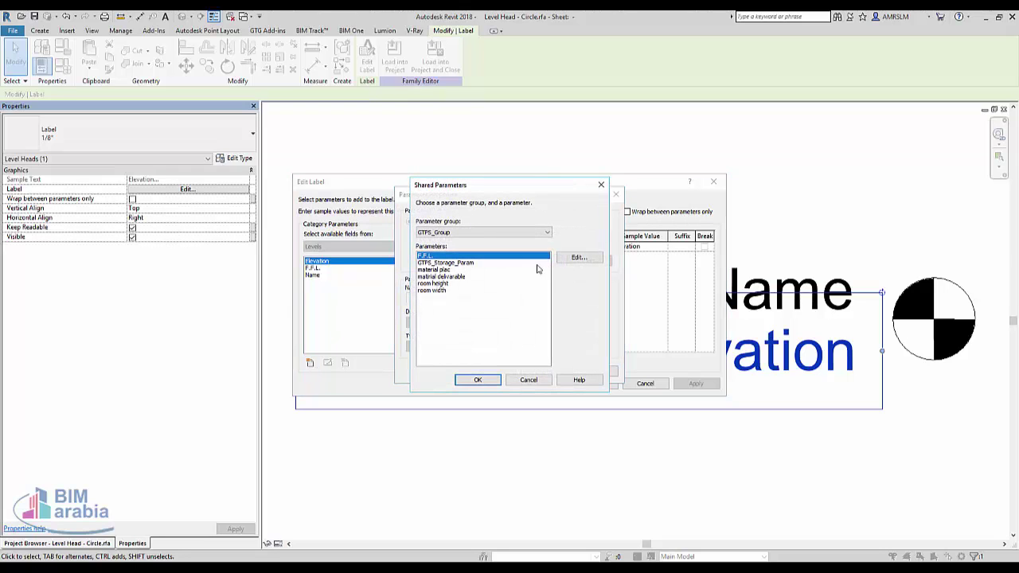
{"action": "left_click", "coordinate": [573, 259]}
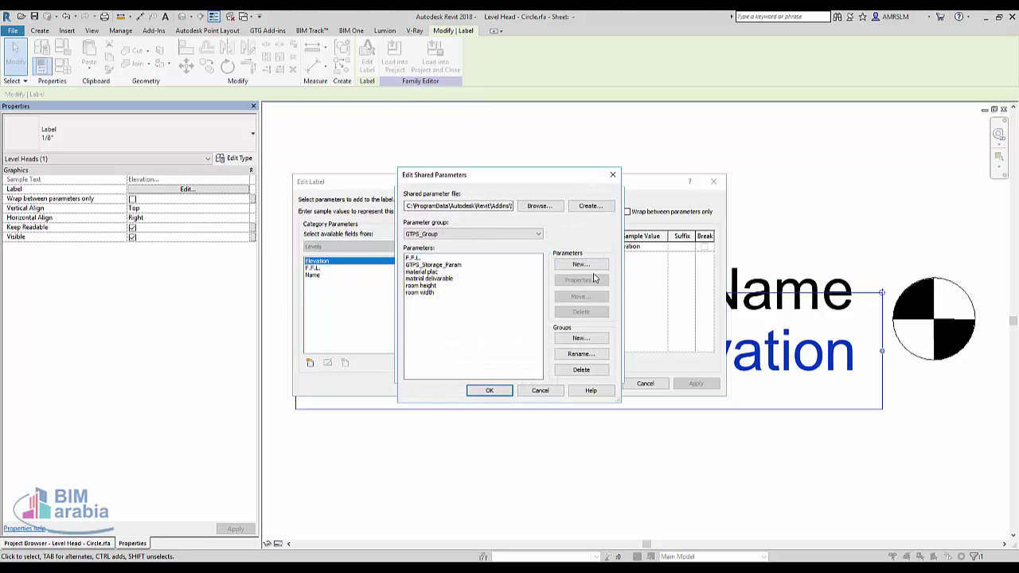
{"action": "left_click", "coordinate": [575, 265]}
{"action": "type", "text": "s"}
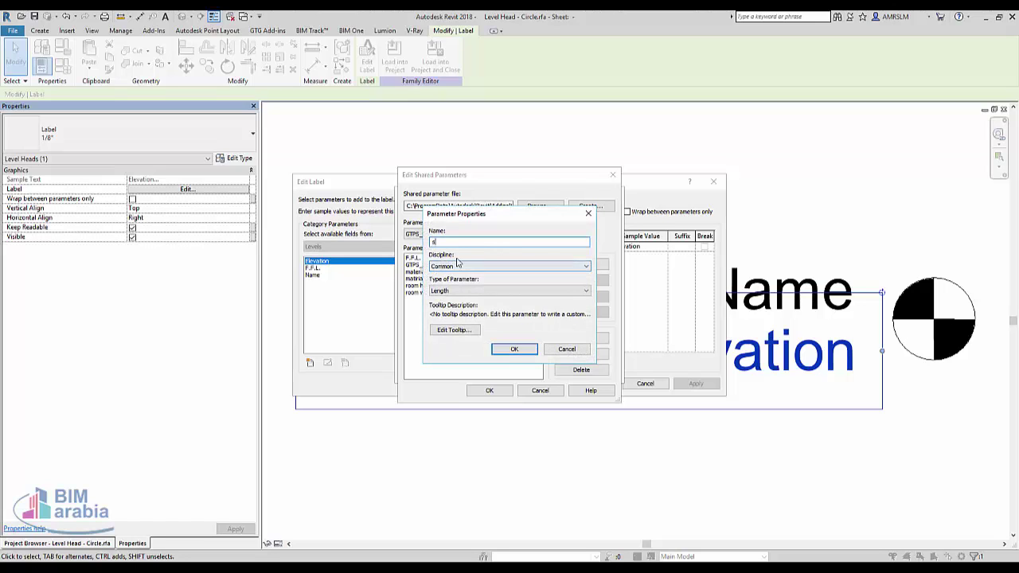
{"action": "left_click", "coordinate": [463, 290]}
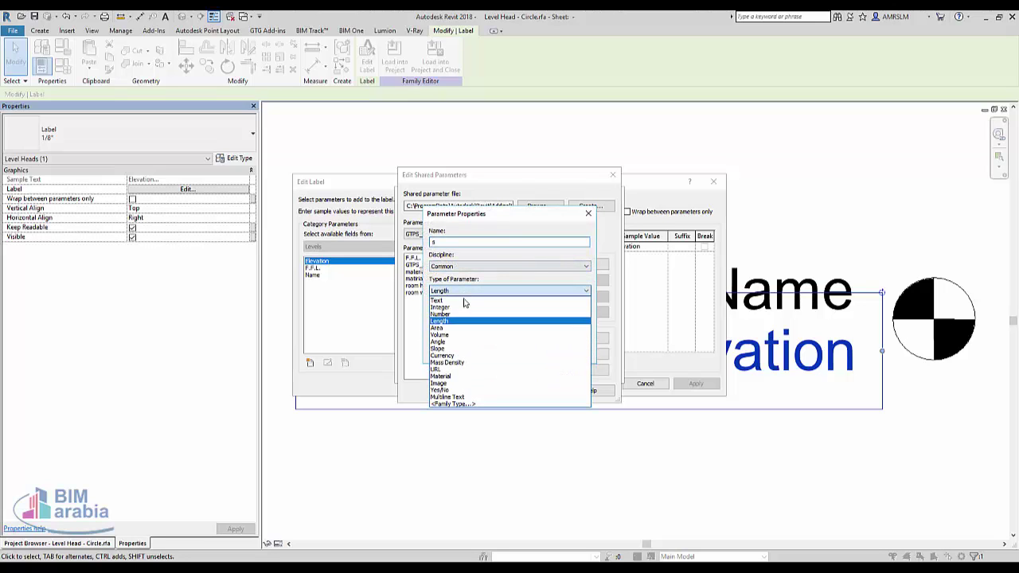
{"action": "left_click", "coordinate": [463, 301]}
{"action": "left_click", "coordinate": [514, 349]}
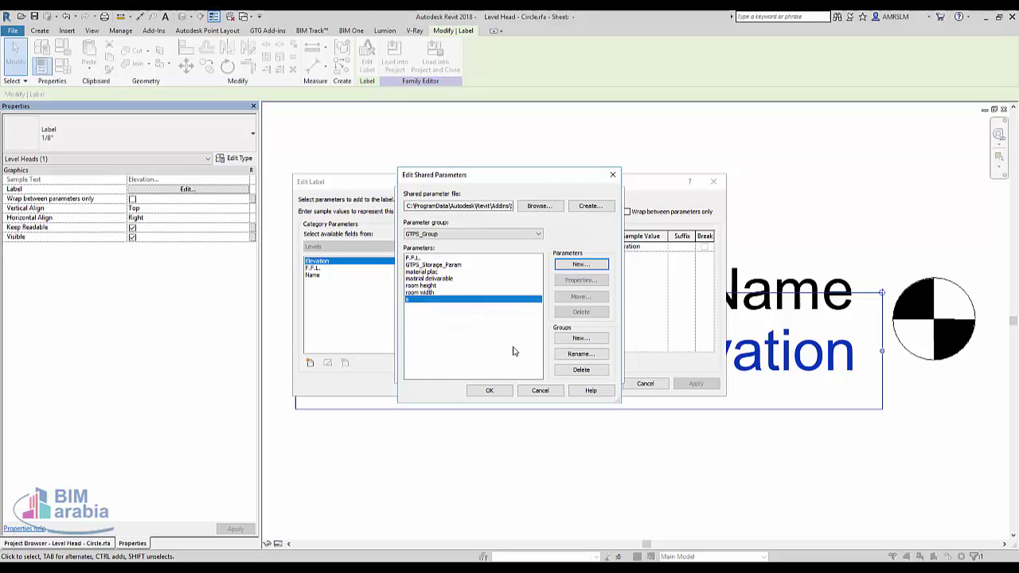
{"action": "left_click", "coordinate": [490, 390]}
{"action": "left_click", "coordinate": [489, 380]}
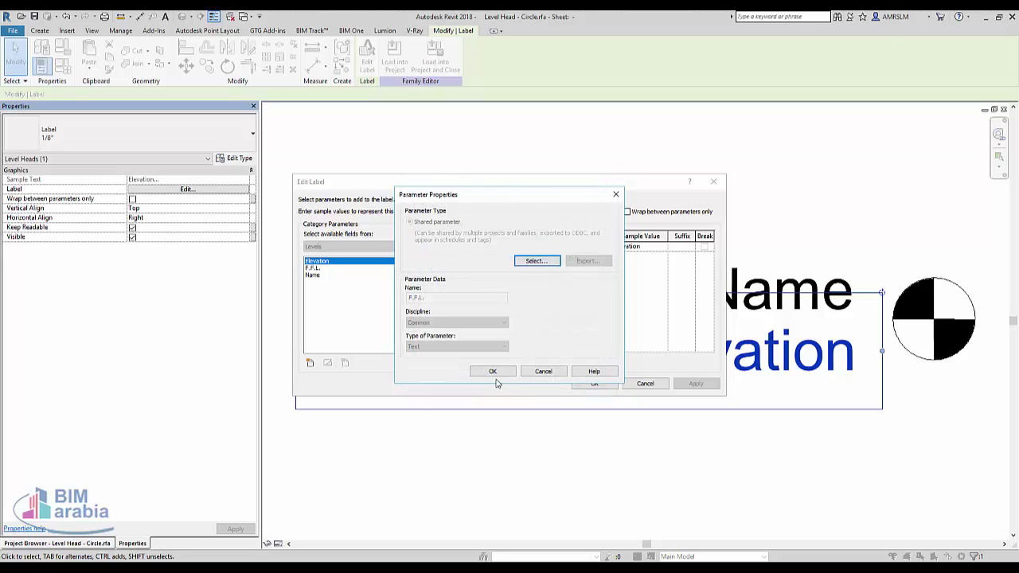
{"action": "left_click", "coordinate": [491, 371]}
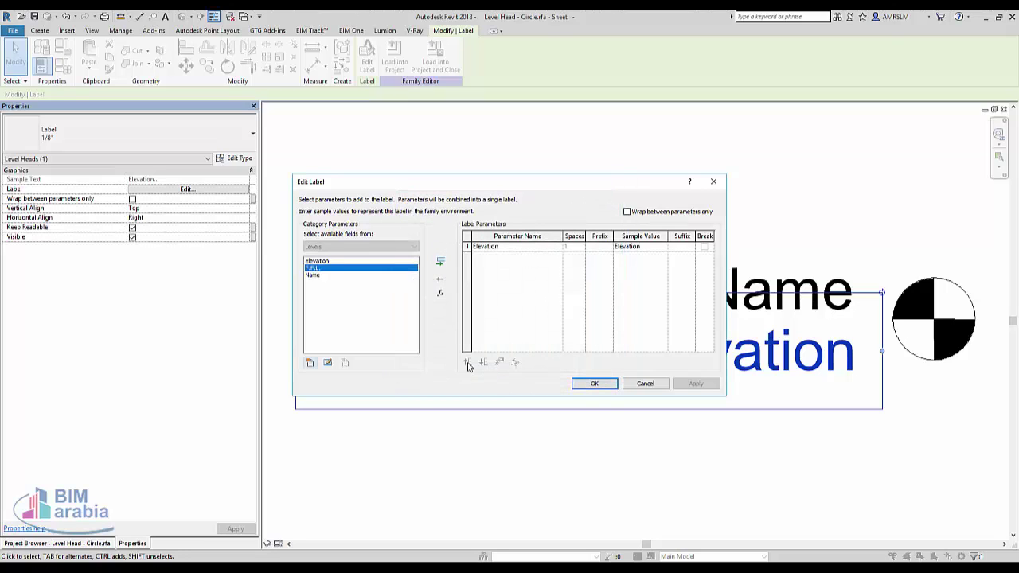
Add the shared parameter 's' to the label ahead of Elevation and apply.
{"action": "left_click", "coordinate": [309, 362]}
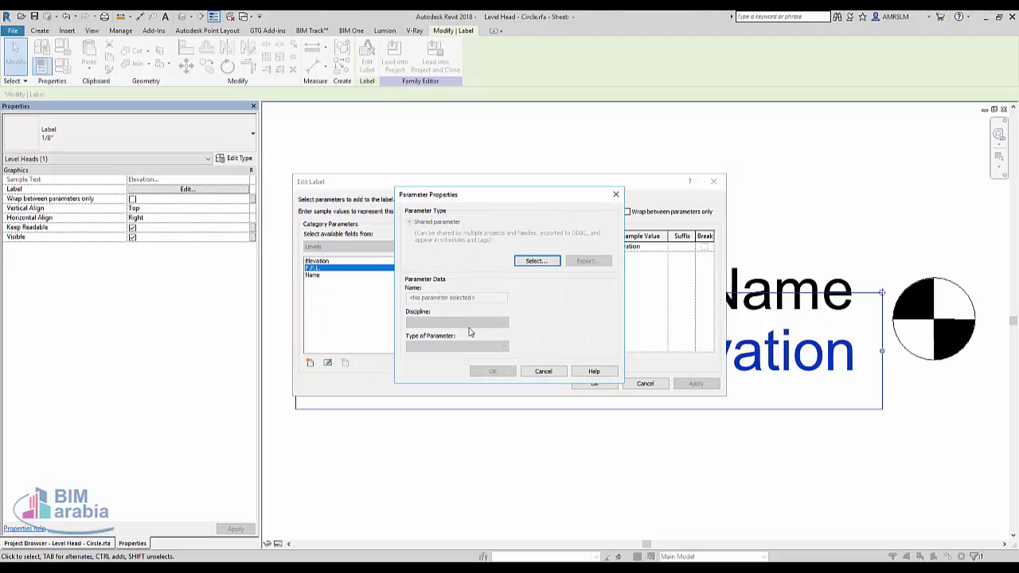
{"action": "left_click", "coordinate": [537, 261]}
{"action": "left_click", "coordinate": [433, 297]}
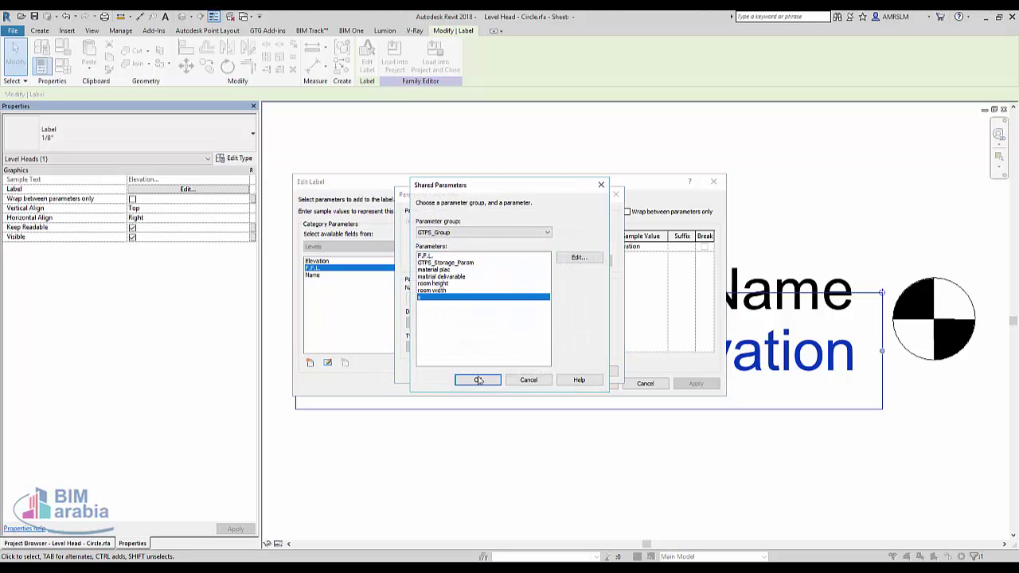
{"action": "left_click", "coordinate": [478, 380]}
{"action": "left_click", "coordinate": [494, 372]}
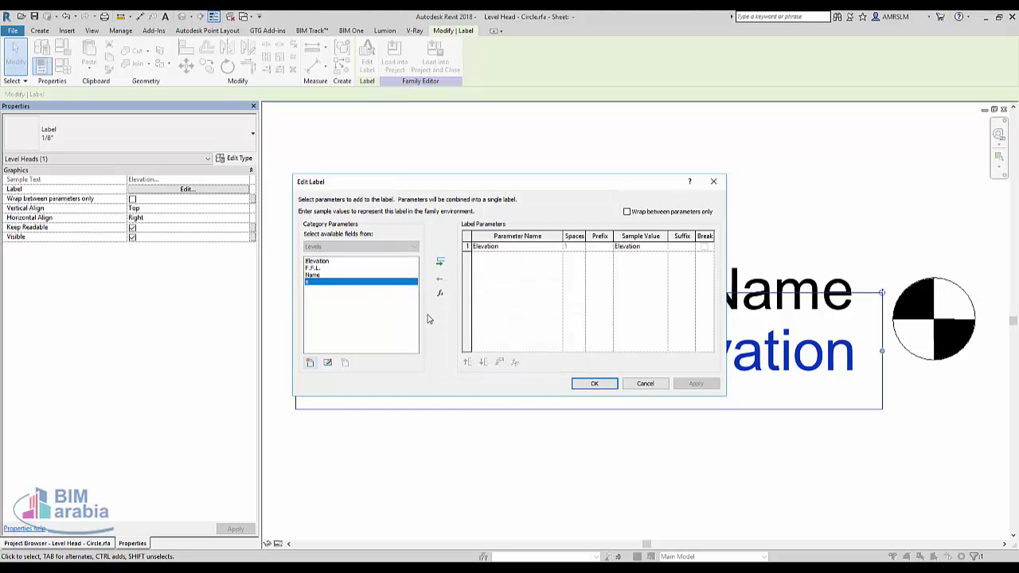
{"action": "left_click", "coordinate": [440, 261]}
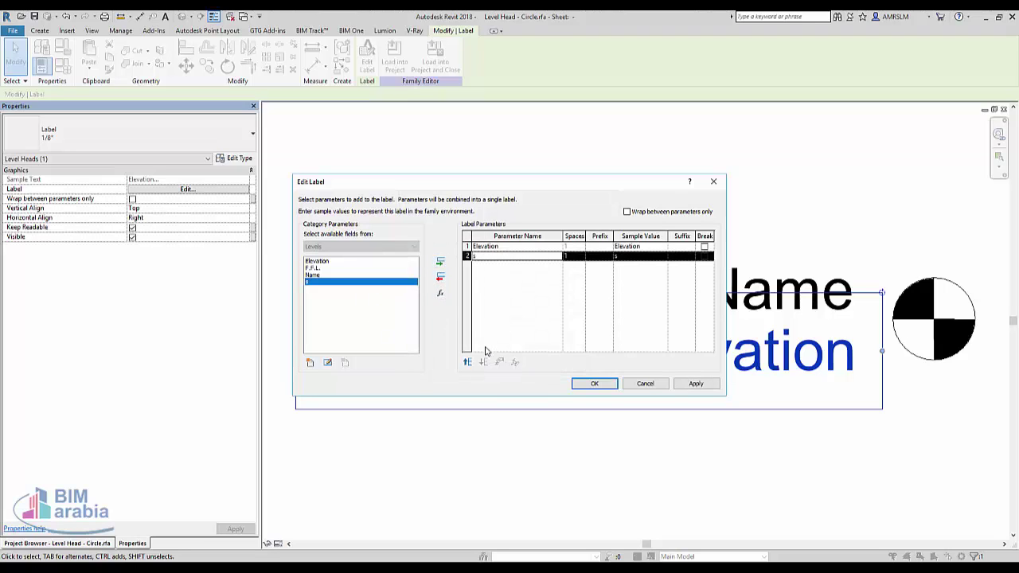
{"action": "left_click", "coordinate": [468, 363]}
{"action": "left_click", "coordinate": [595, 384]}
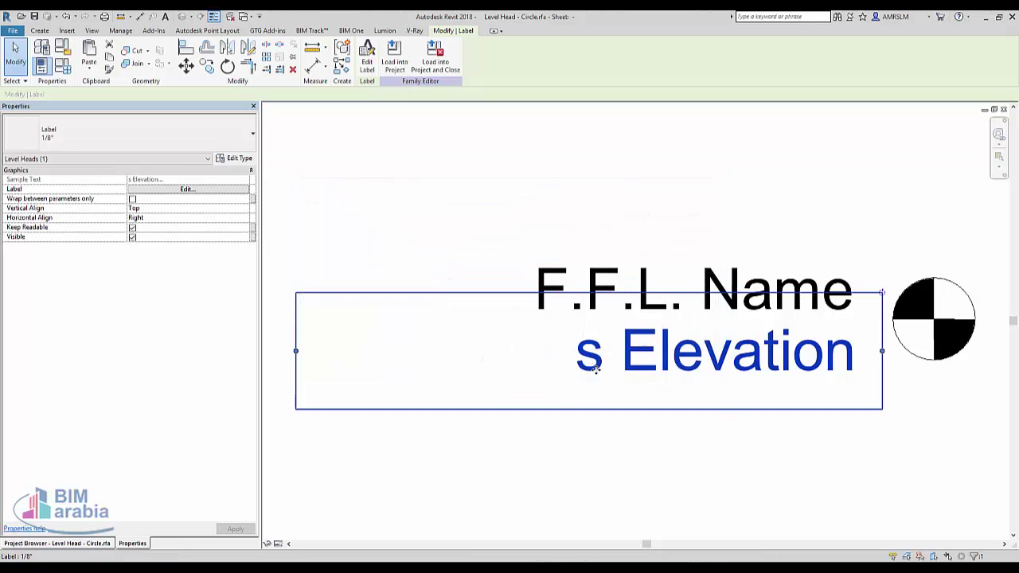
Load the edited family into Project1, overwriting the existing version, and select the Roof level.
{"action": "left_click", "coordinate": [404, 53]}
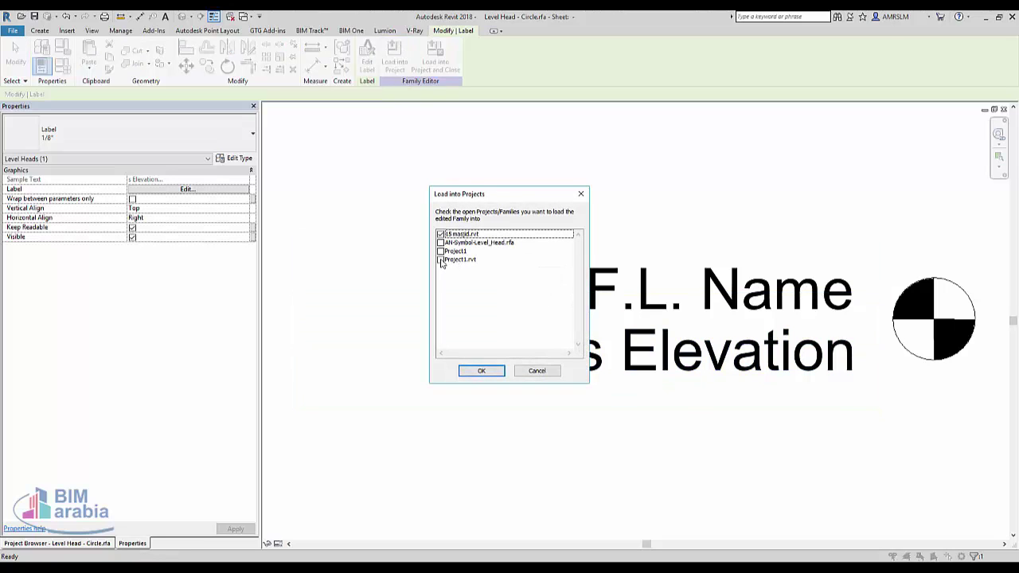
{"action": "left_click", "coordinate": [440, 250]}
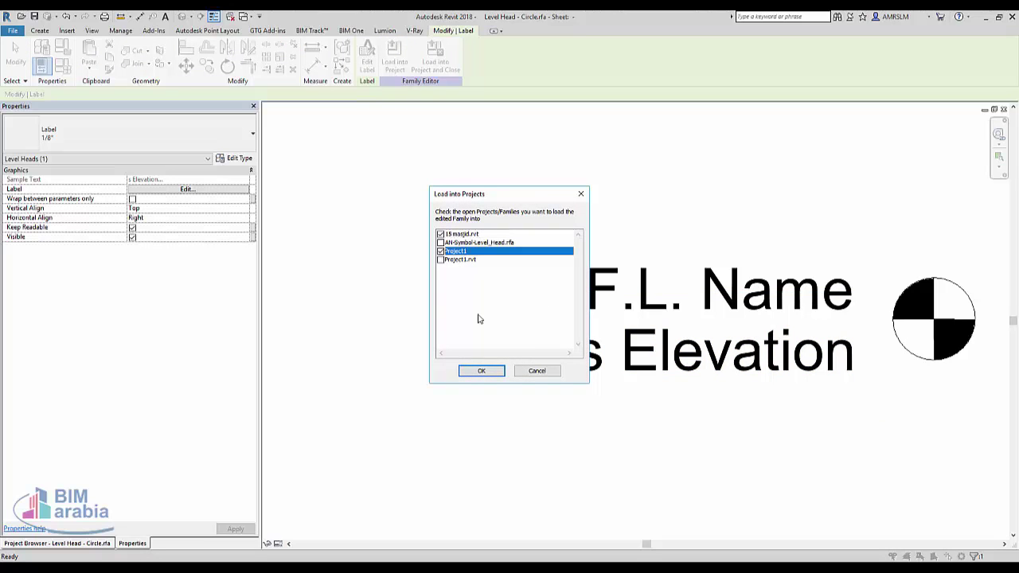
{"action": "left_click", "coordinate": [481, 371]}
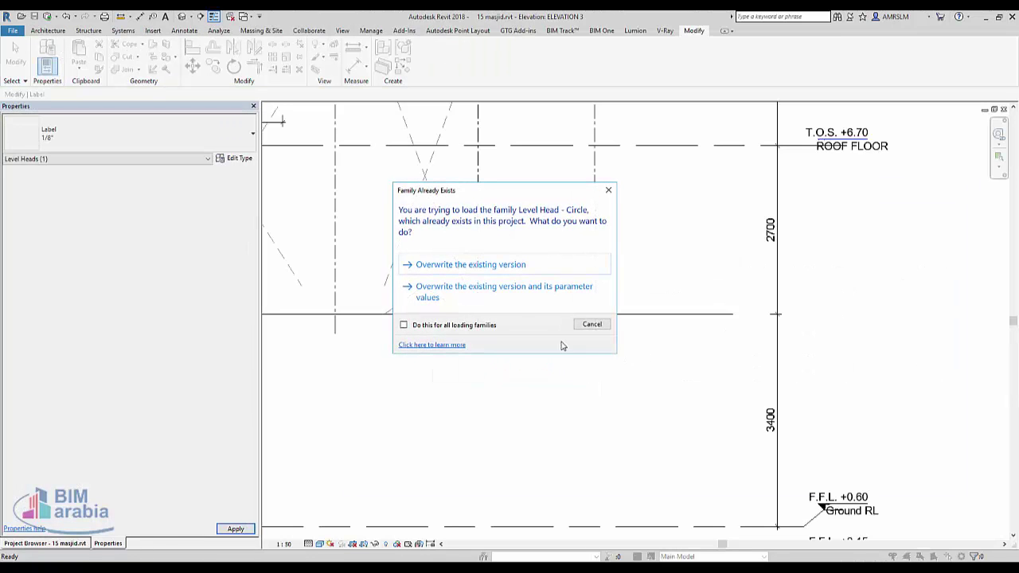
{"action": "left_click", "coordinate": [502, 300]}
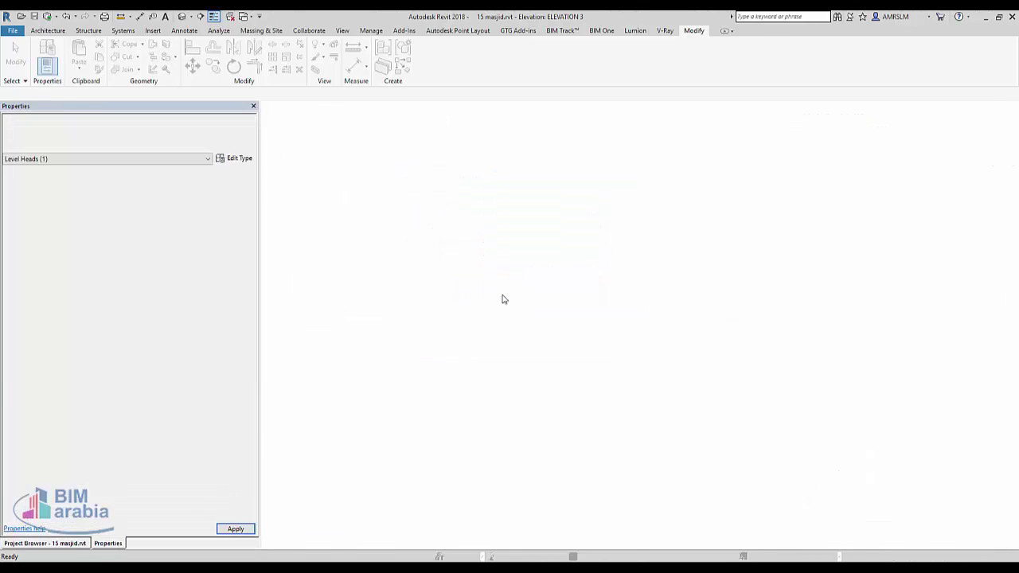
{"action": "left_click", "coordinate": [502, 298]}
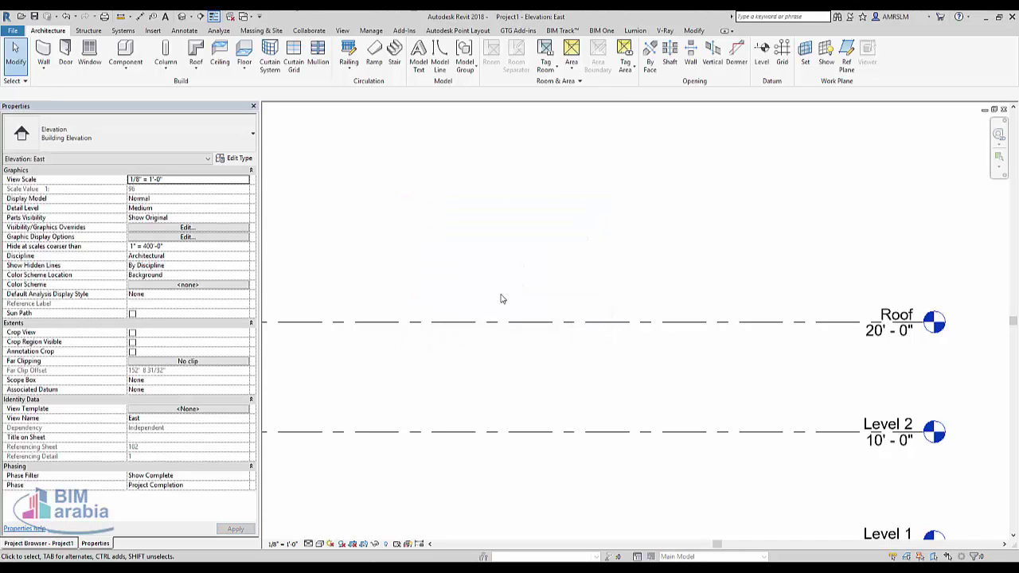
{"action": "left_click", "coordinate": [724, 322]}
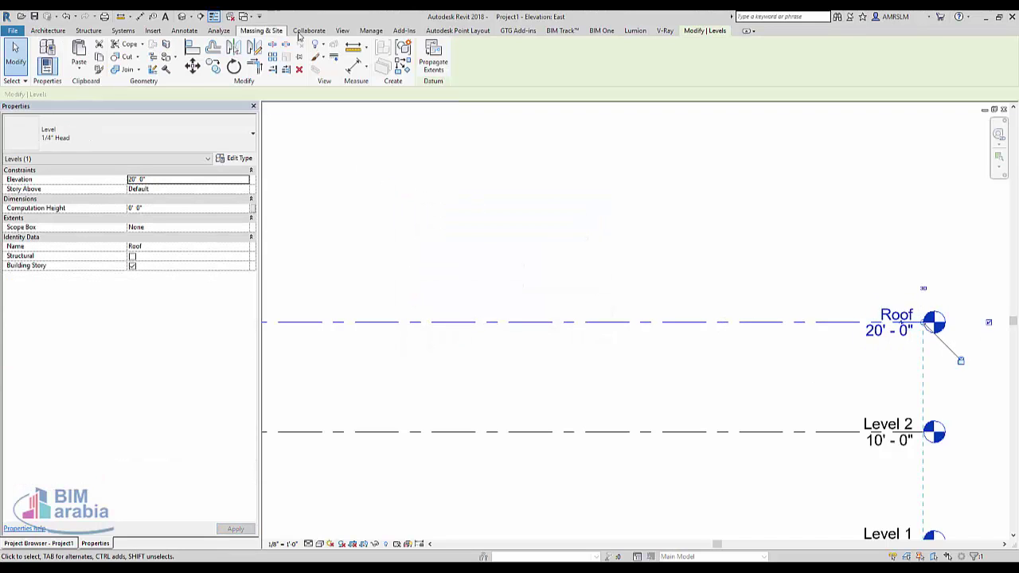
Add shared parameter F.F.L. as a Levels project parameter, then select the Roof level.
{"action": "left_click", "coordinate": [371, 30]}
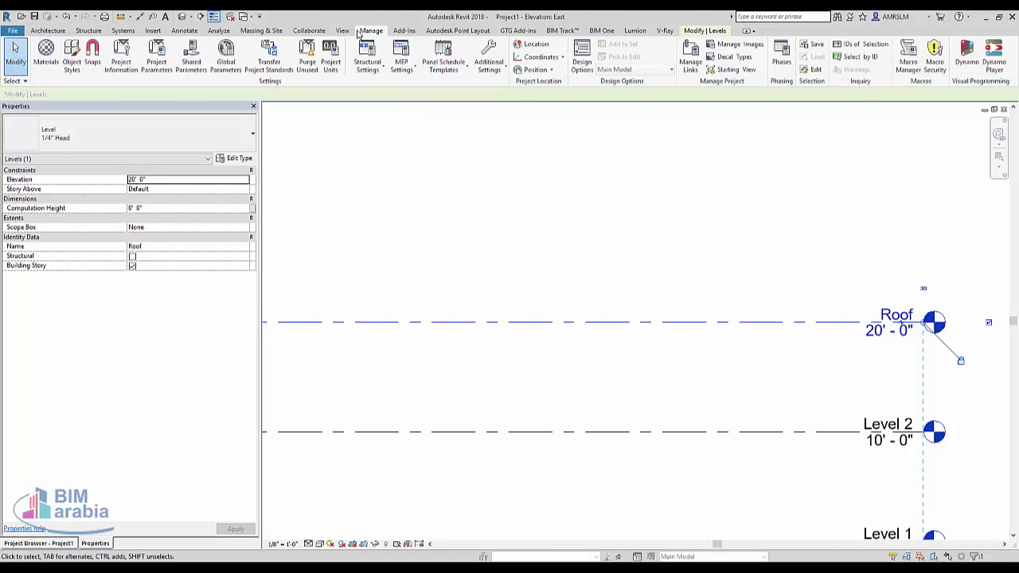
{"action": "left_click", "coordinate": [150, 74]}
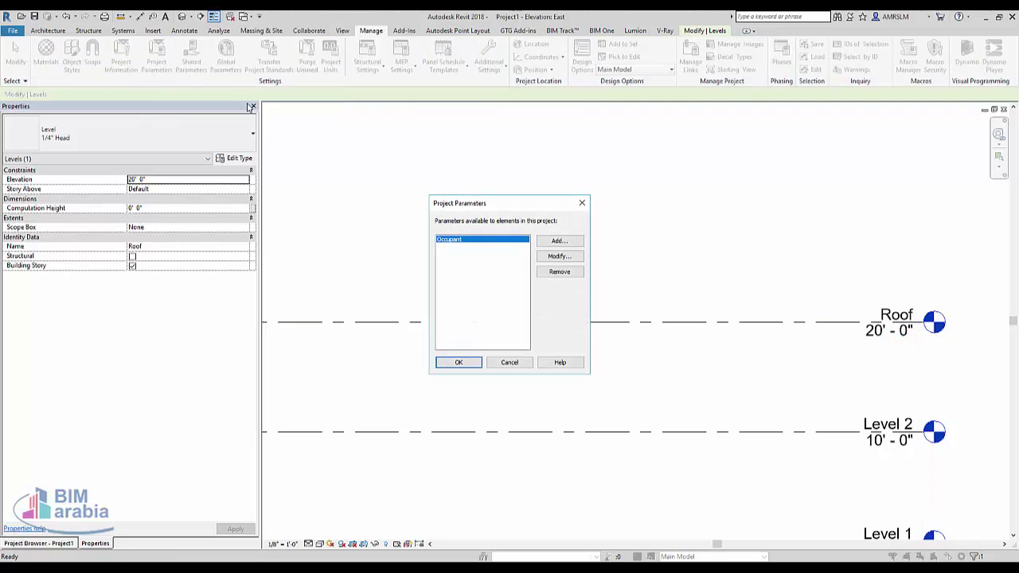
{"action": "left_click", "coordinate": [560, 242]}
{"action": "left_click", "coordinate": [355, 208]}
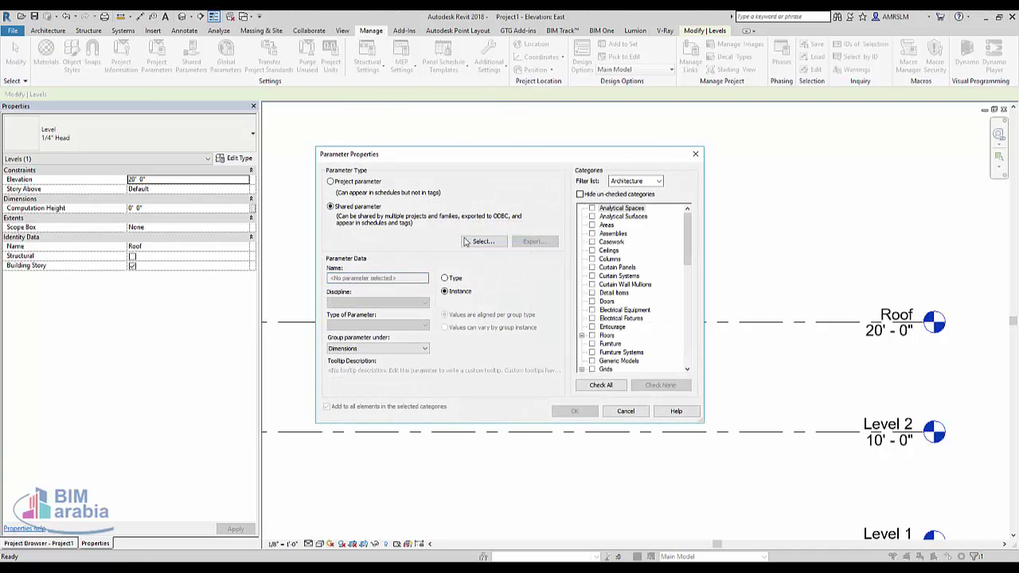
{"action": "left_click", "coordinate": [483, 241]}
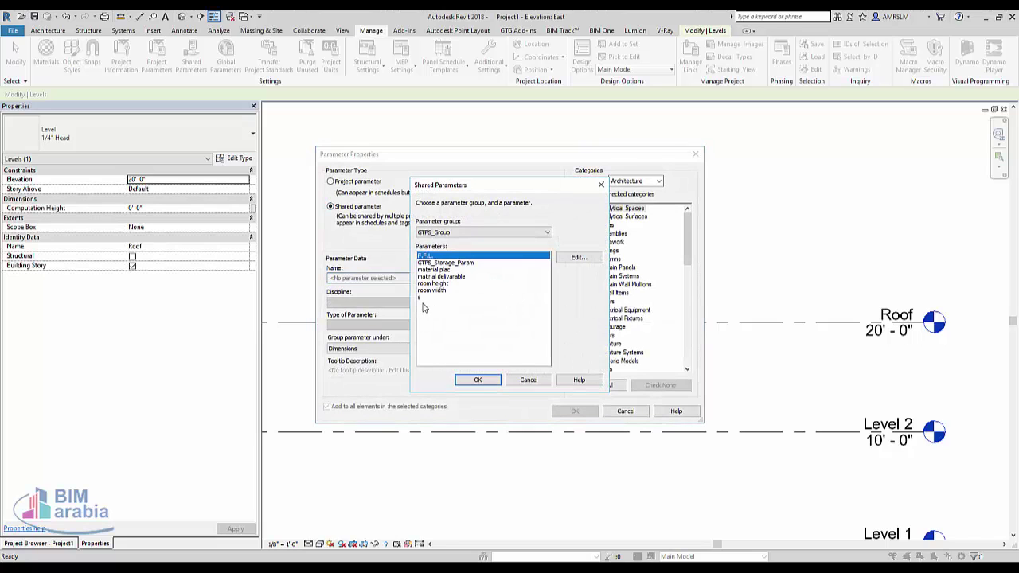
{"action": "left_click", "coordinate": [476, 378]}
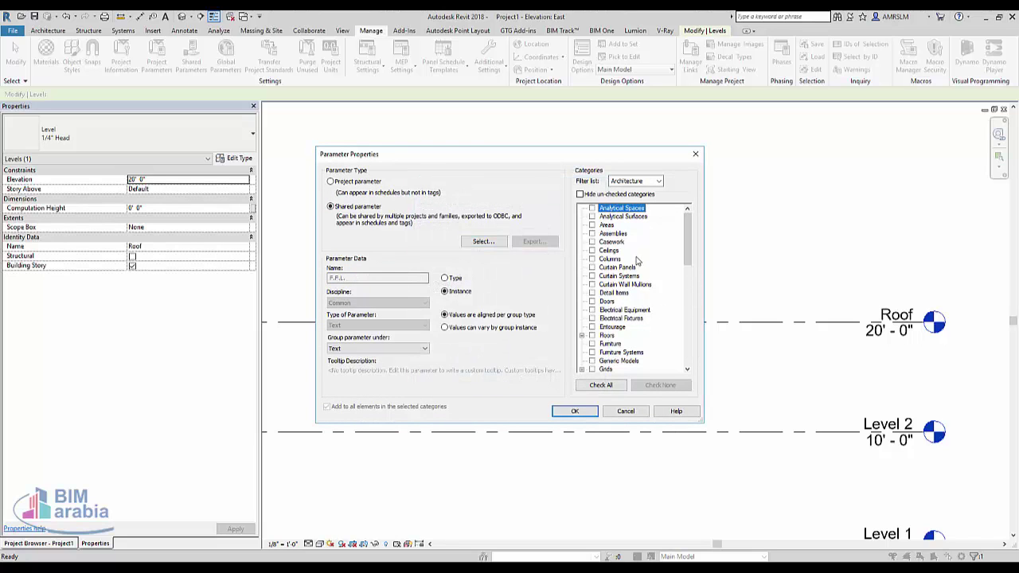
{"action": "scroll", "coordinate": [629, 278], "scroll_direction": "down", "scroll_amount": 1}
{"action": "left_click", "coordinate": [592, 352]}
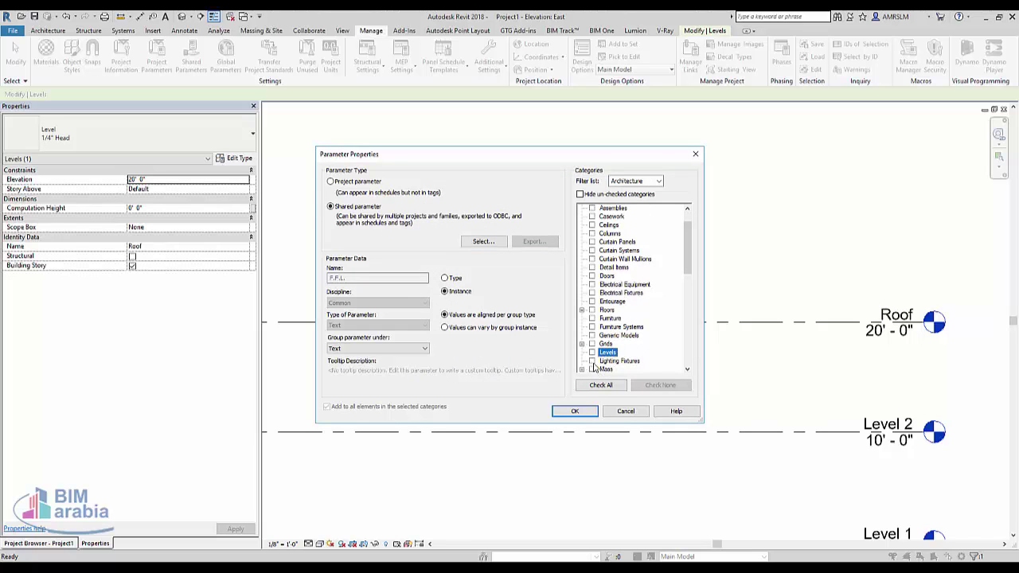
{"action": "left_click", "coordinate": [575, 410]}
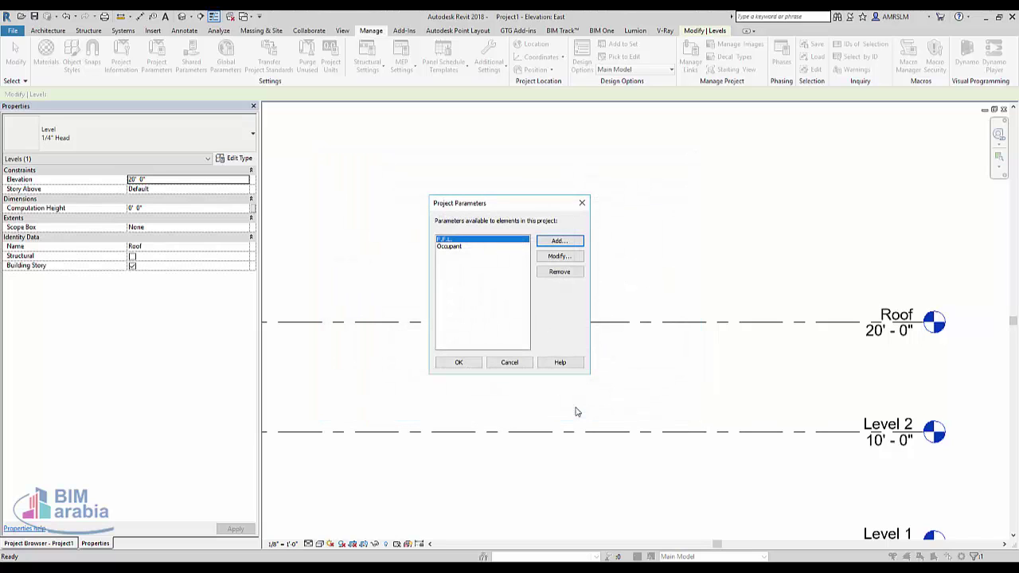
{"action": "left_click", "coordinate": [449, 365]}
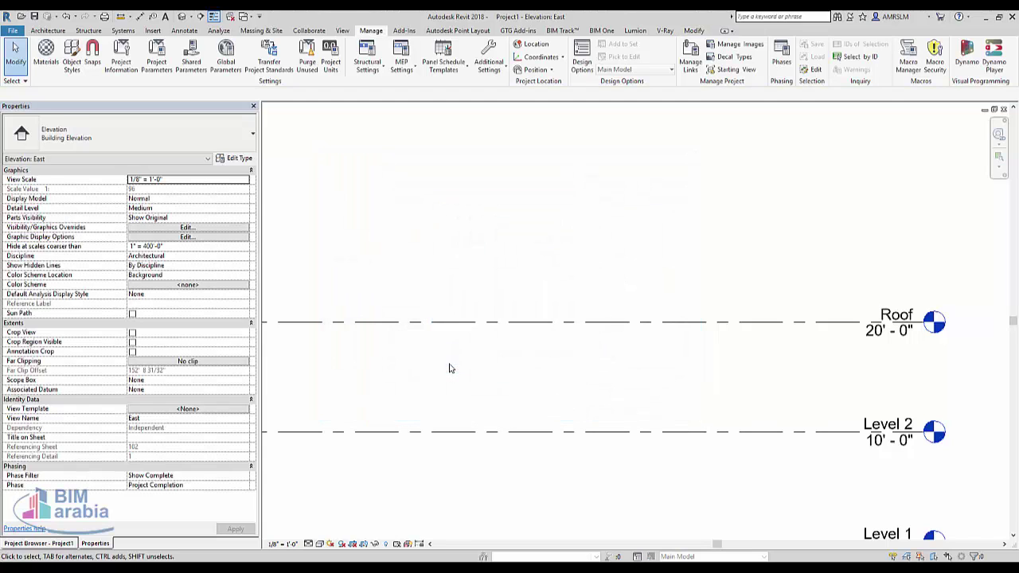
{"action": "left_click", "coordinate": [653, 323]}
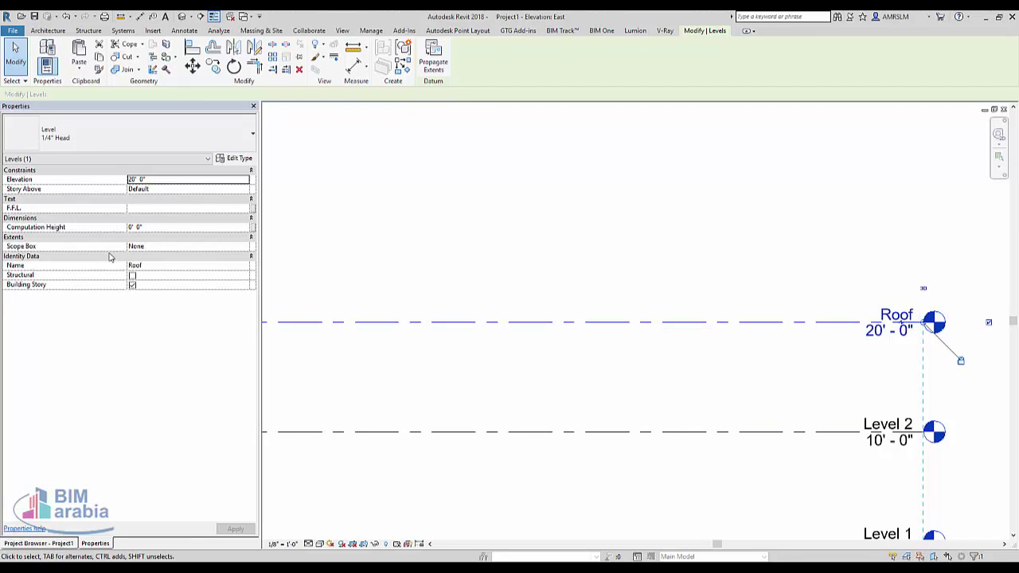
Set the Roof level's F.F.L. value to llv, replacing the first entry rrr.
{"action": "left_click", "coordinate": [153, 209]}
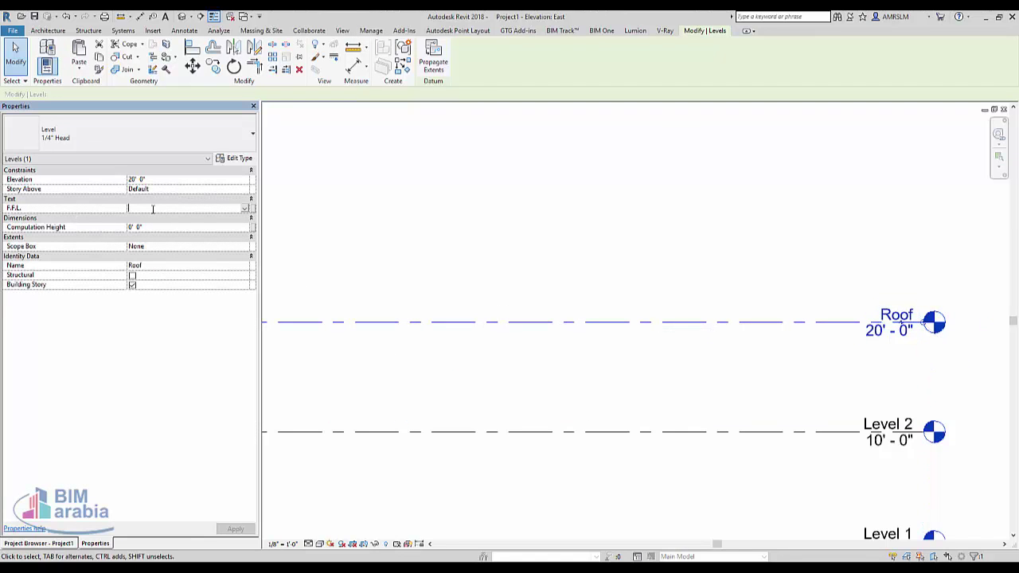
{"action": "type", "text": "rrr"}
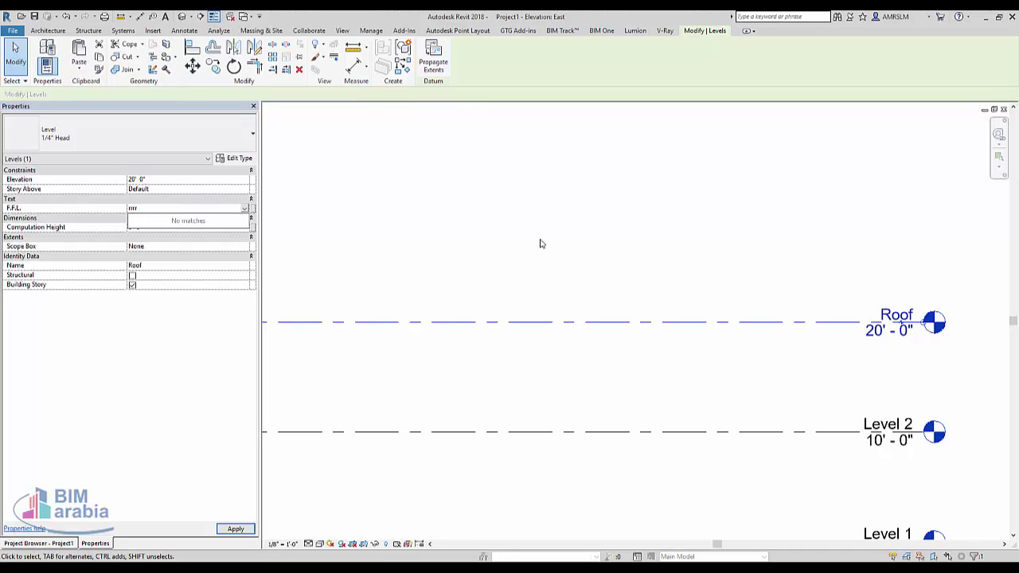
{"action": "key", "text": "Return"}
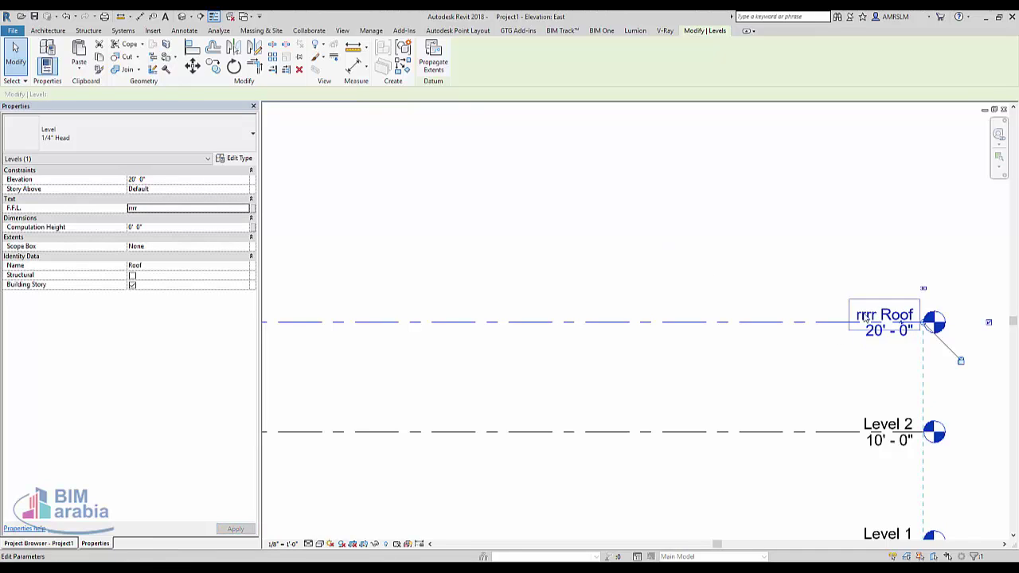
{"action": "left_click", "coordinate": [221, 212]}
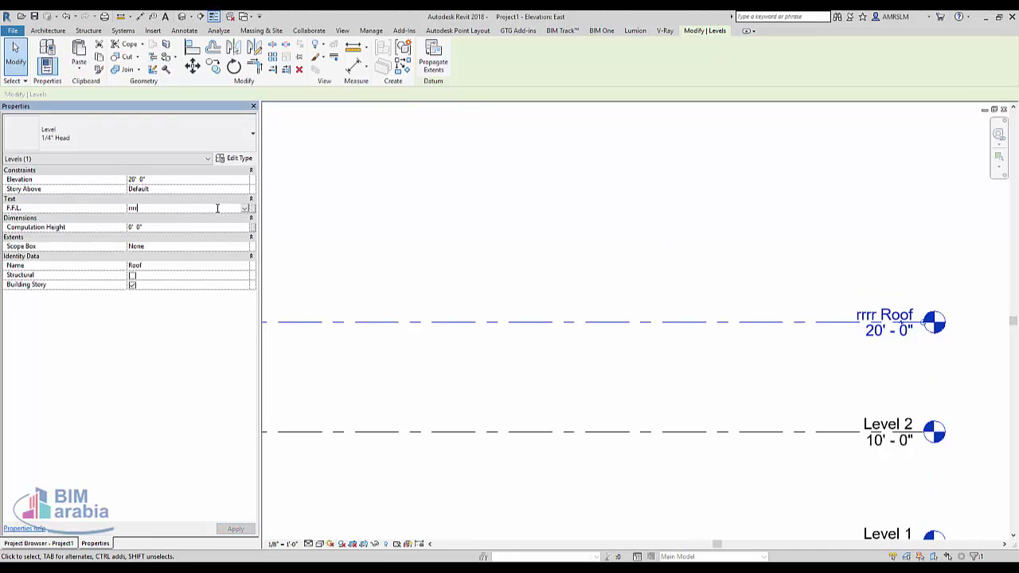
{"action": "double_click", "coordinate": [211, 211]}
{"action": "type", "text": "llv"}
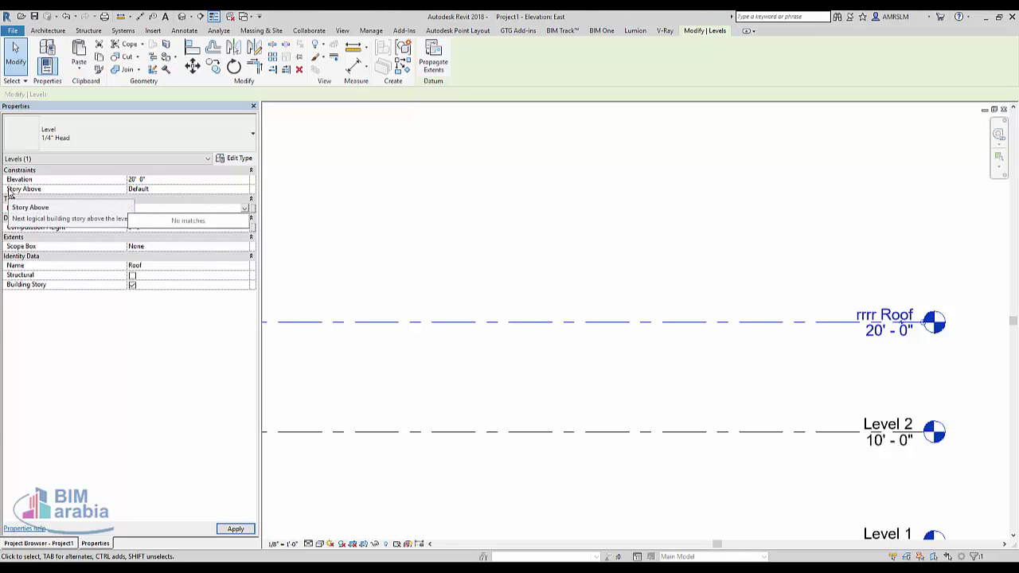
{"action": "key", "text": "Return"}
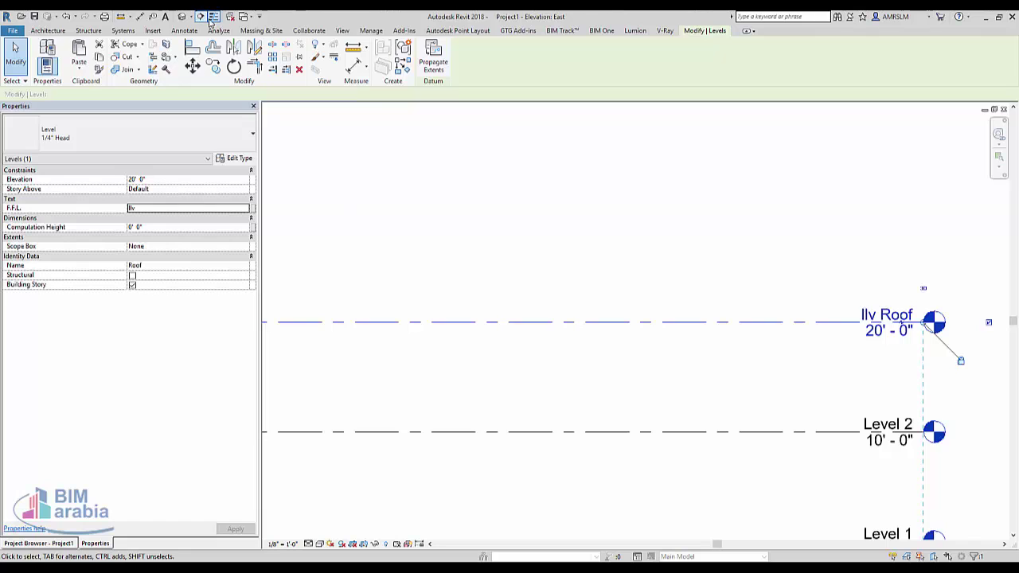
{"action": "left_click", "coordinate": [367, 32]}
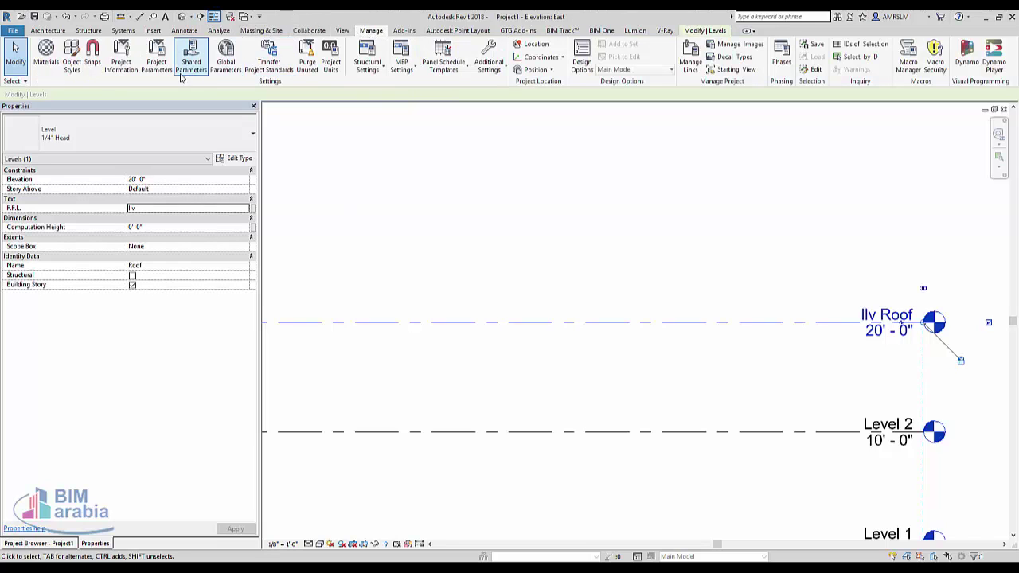
Start a new project parameter based on the shared parameter s.
{"action": "left_click", "coordinate": [156, 58]}
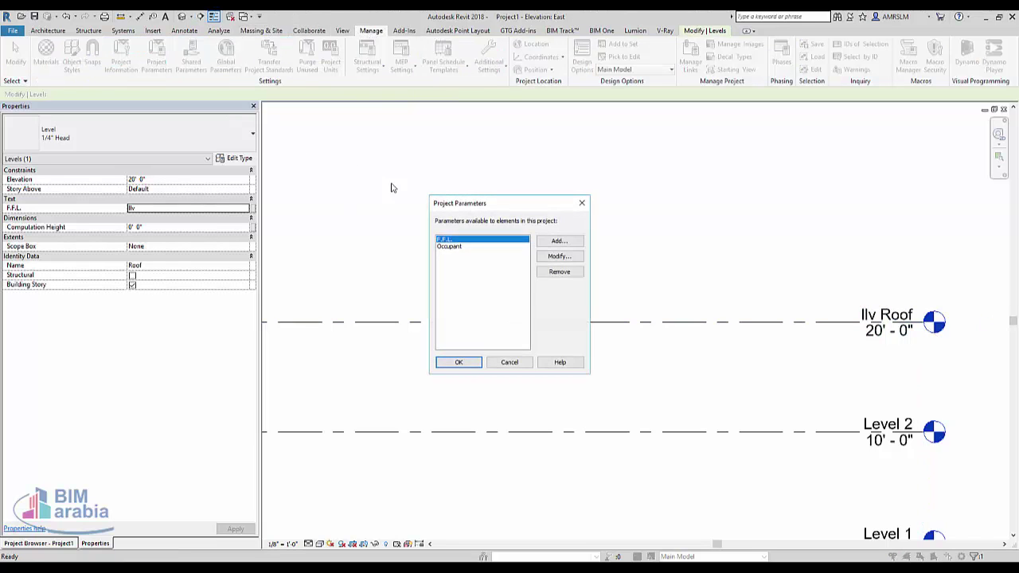
{"action": "left_click", "coordinate": [560, 242]}
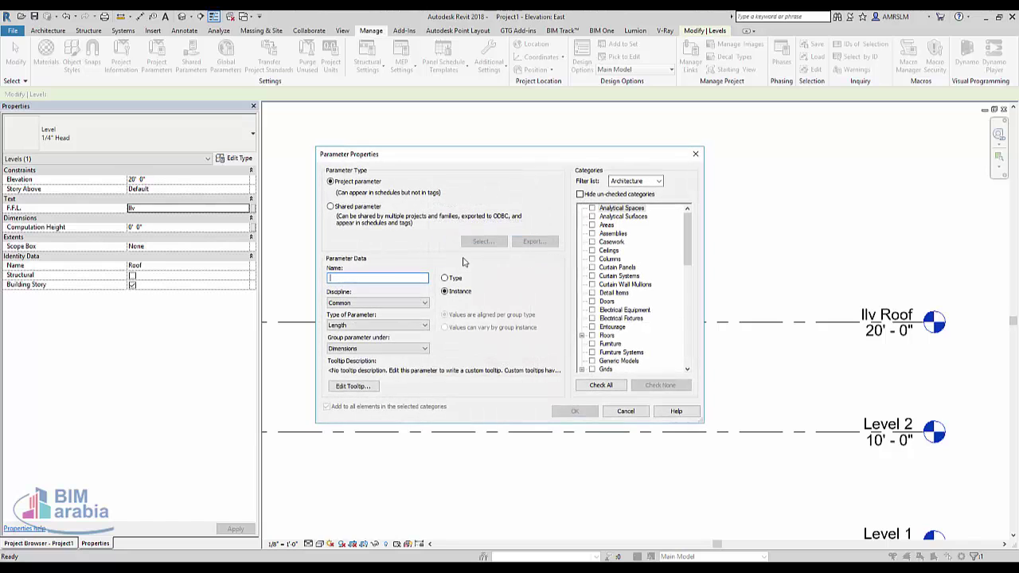
{"action": "left_click", "coordinate": [343, 208]}
{"action": "left_click", "coordinate": [483, 241]}
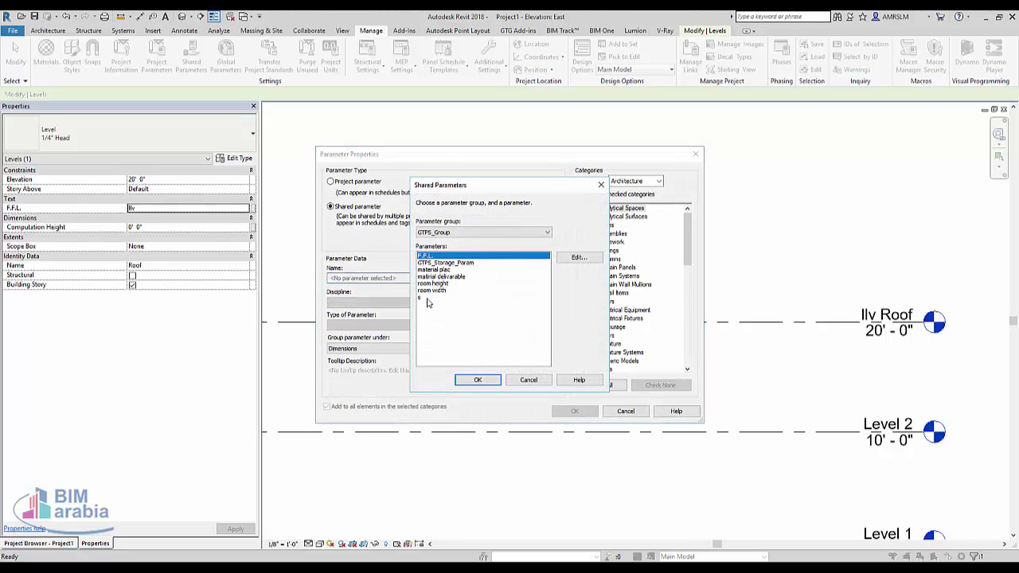
{"action": "left_click", "coordinate": [428, 297]}
{"action": "left_click", "coordinate": [476, 380]}
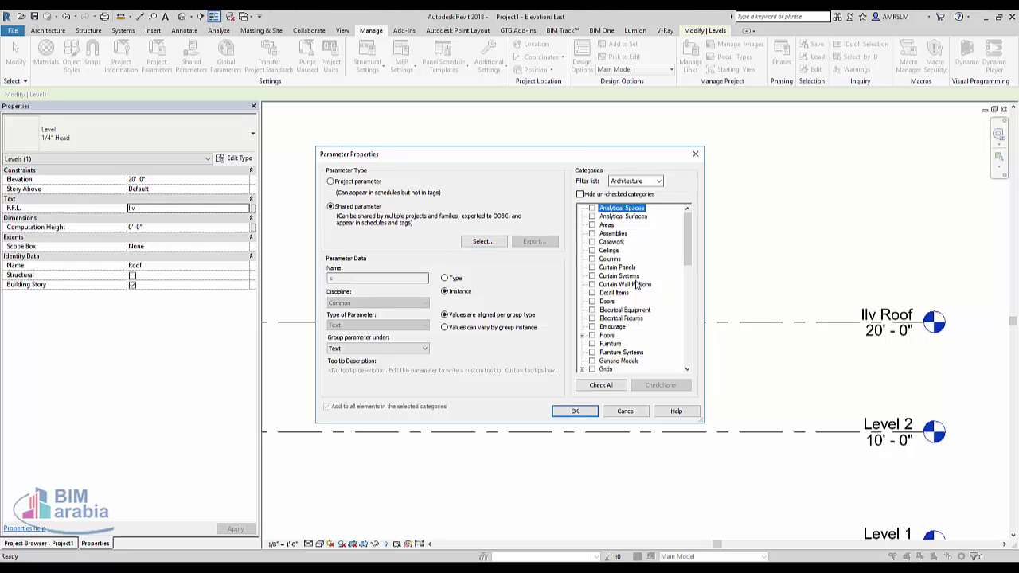
Assign s to the Levels category, confirm the dialogs, and select the Roof level.
{"action": "scroll", "coordinate": [621, 356], "scroll_direction": "down", "scroll_amount": 1}
{"action": "left_click", "coordinate": [607, 352]}
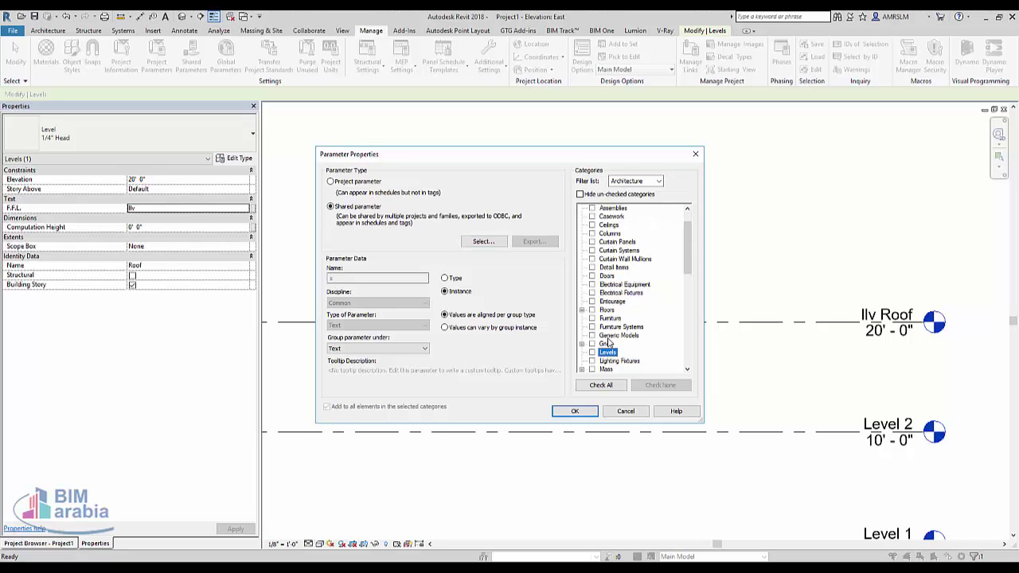
{"action": "left_click", "coordinate": [592, 352]}
{"action": "left_click", "coordinate": [580, 411]}
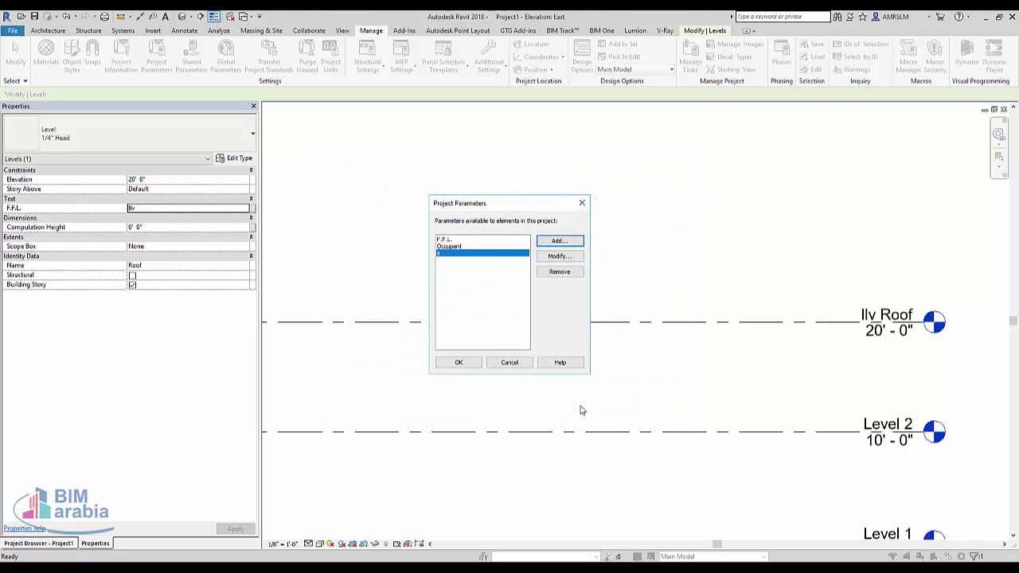
{"action": "left_click", "coordinate": [468, 359]}
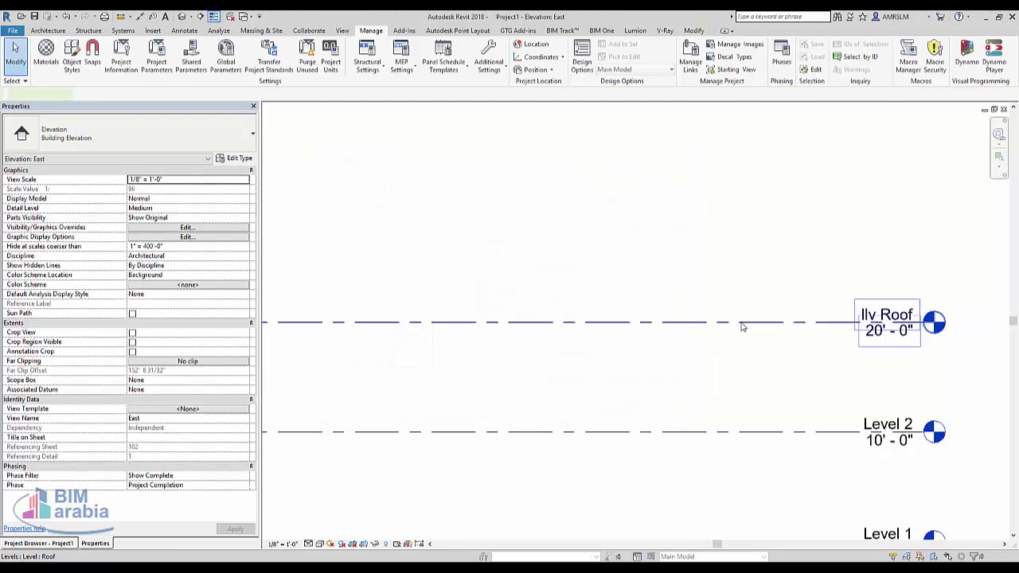
{"action": "left_click", "coordinate": [741, 322]}
Set the Roof level's s value to gr.
{"action": "left_click", "coordinate": [152, 218]}
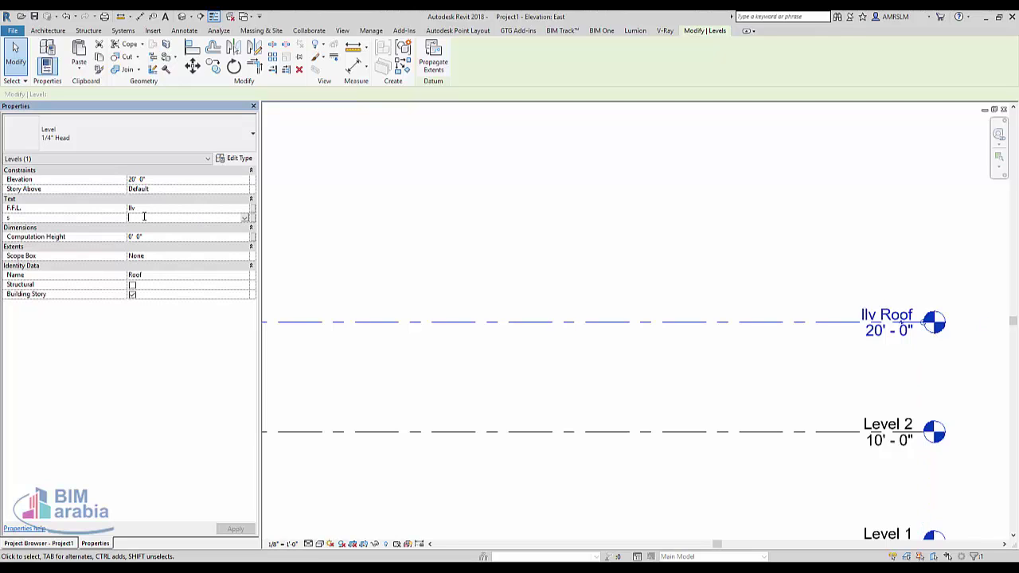
{"action": "type", "text": "llv"}
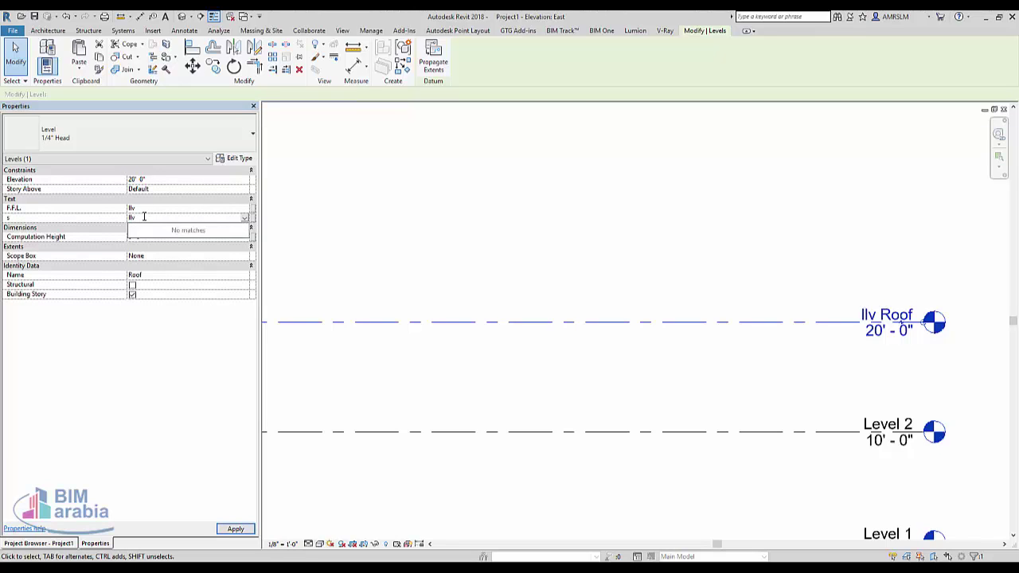
{"action": "key", "text": "BackSpace"}
{"action": "key", "text": "BackSpace"}
{"action": "key", "text": "BackSpace"}
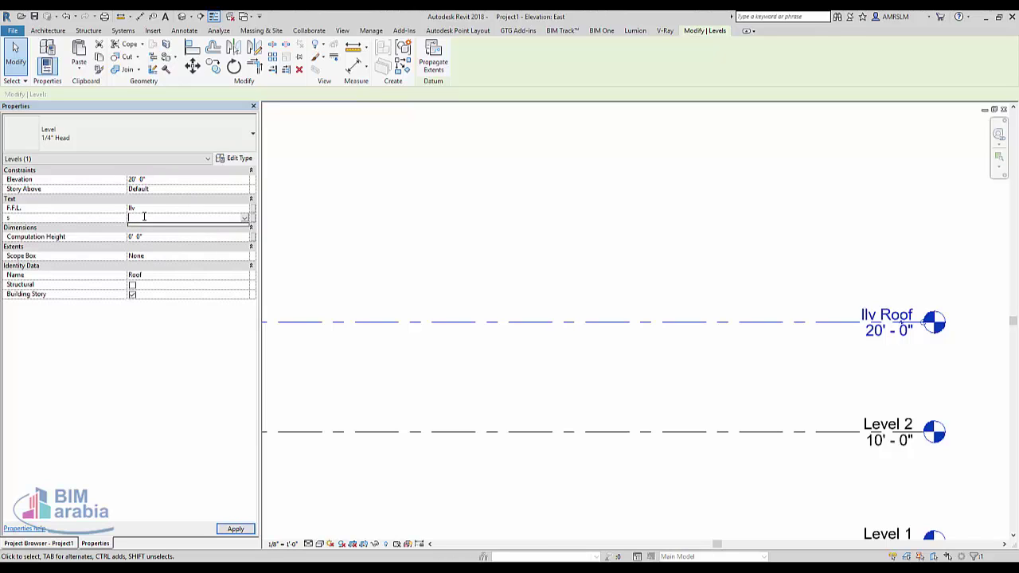
{"action": "type", "text": "gr"}
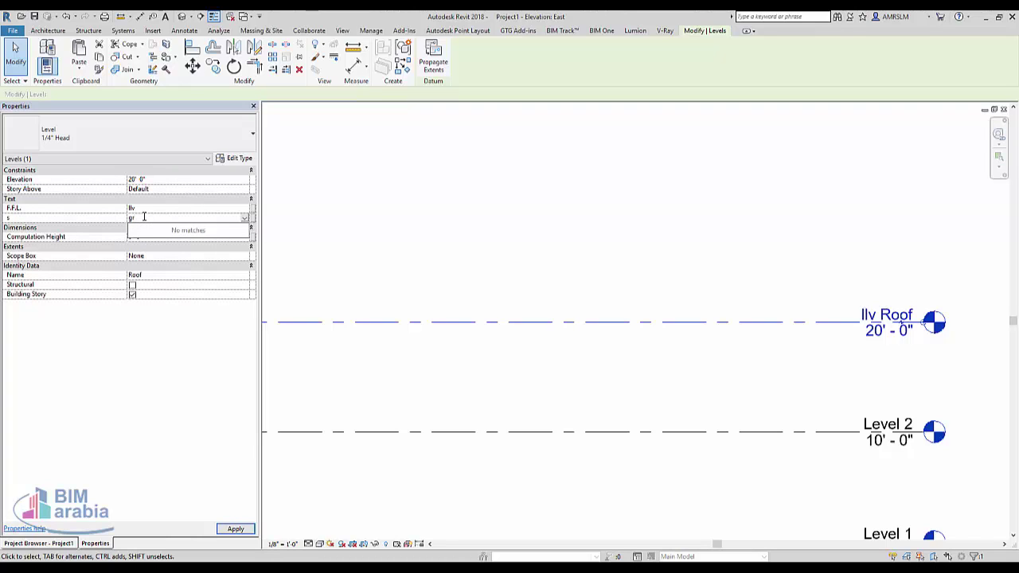
{"action": "key", "text": "Return"}
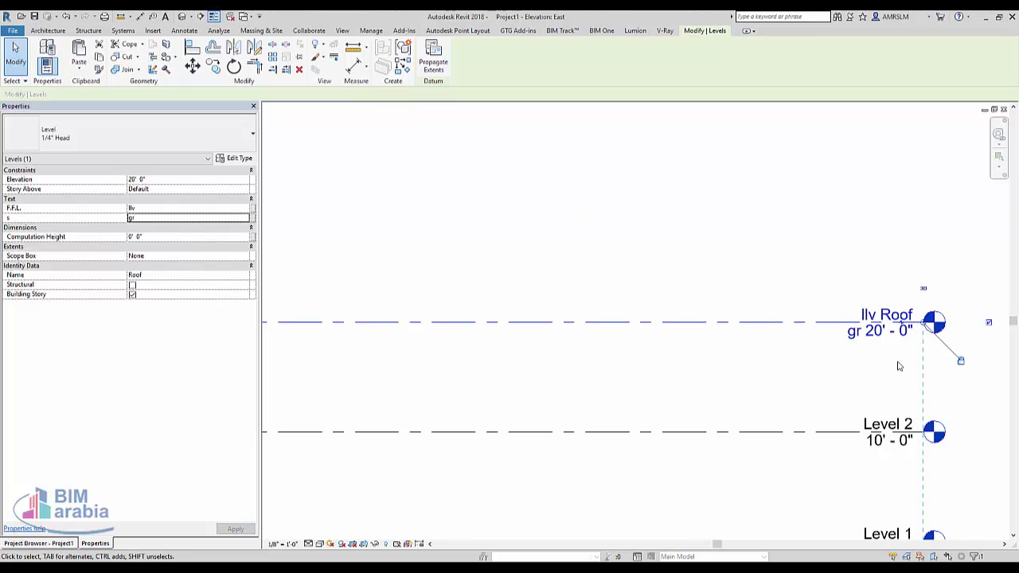
Enter rr as Level 2's s value.
{"action": "left_click", "coordinate": [793, 433]}
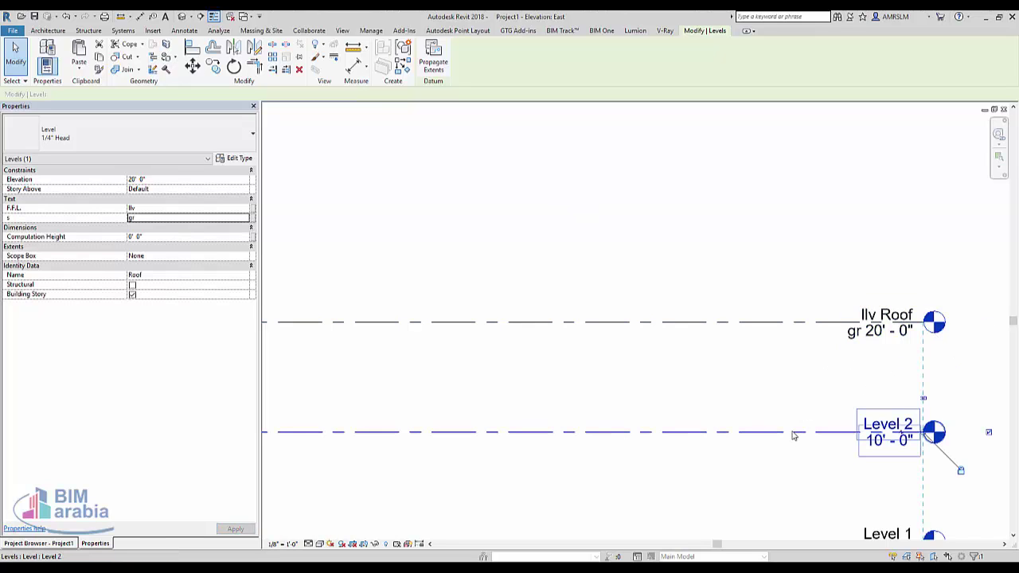
{"action": "left_click", "coordinate": [206, 219]}
{"action": "type", "text": "rr"}
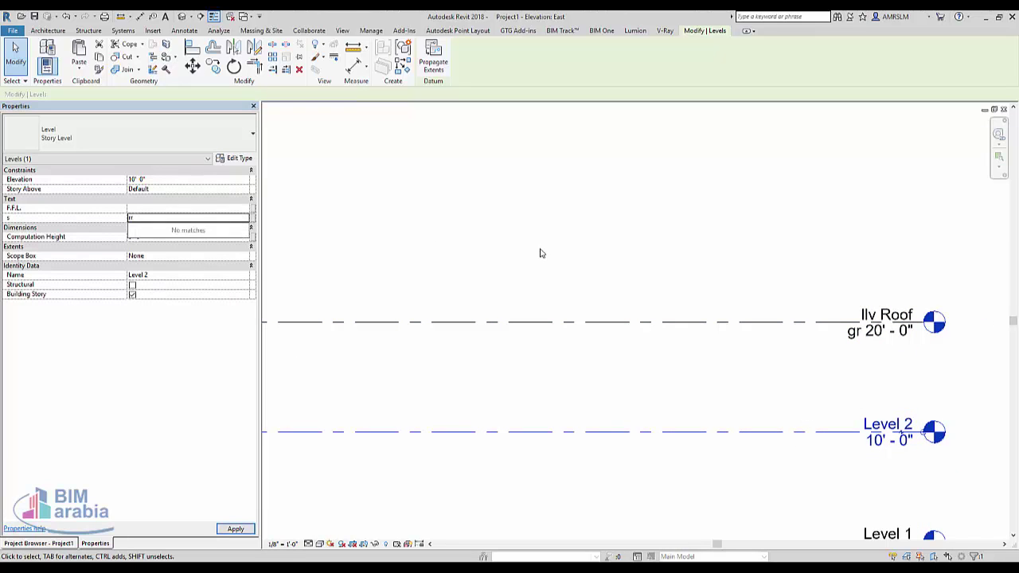